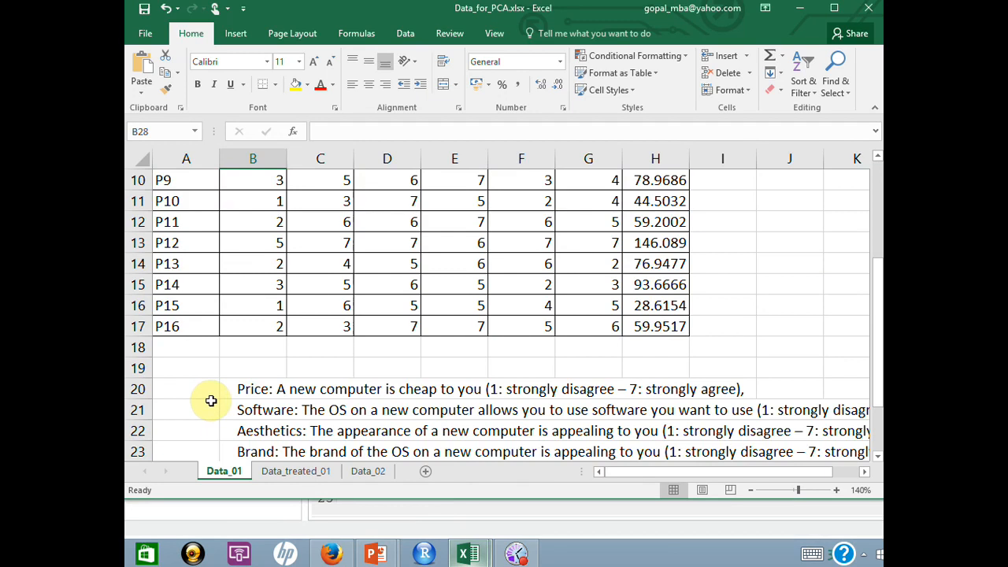
Review the participant ratings, the Income column and the variable descriptions below the table on the Data_01 sheet.
scroll(211, 401, up, 3)
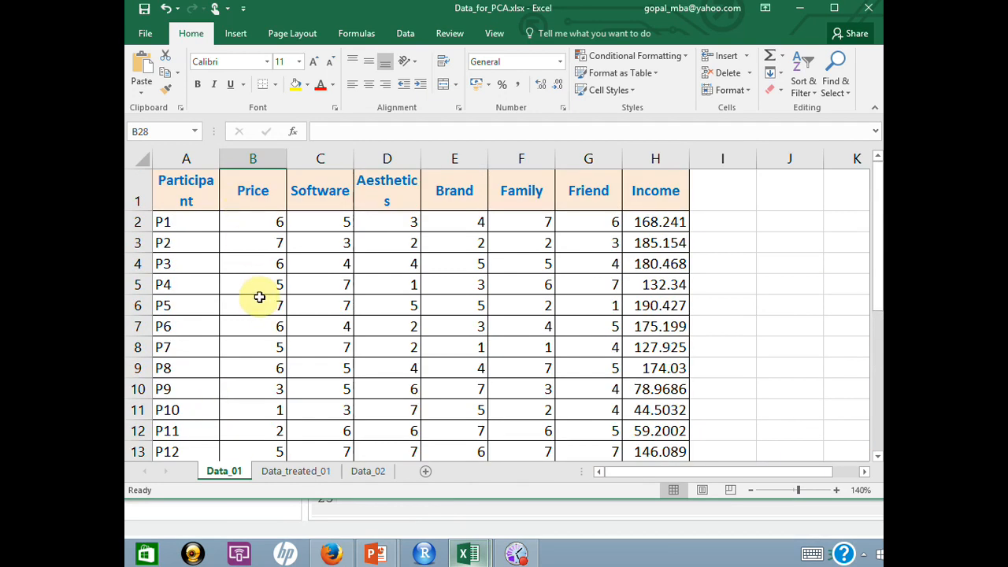
scroll(259, 297, down, 3)
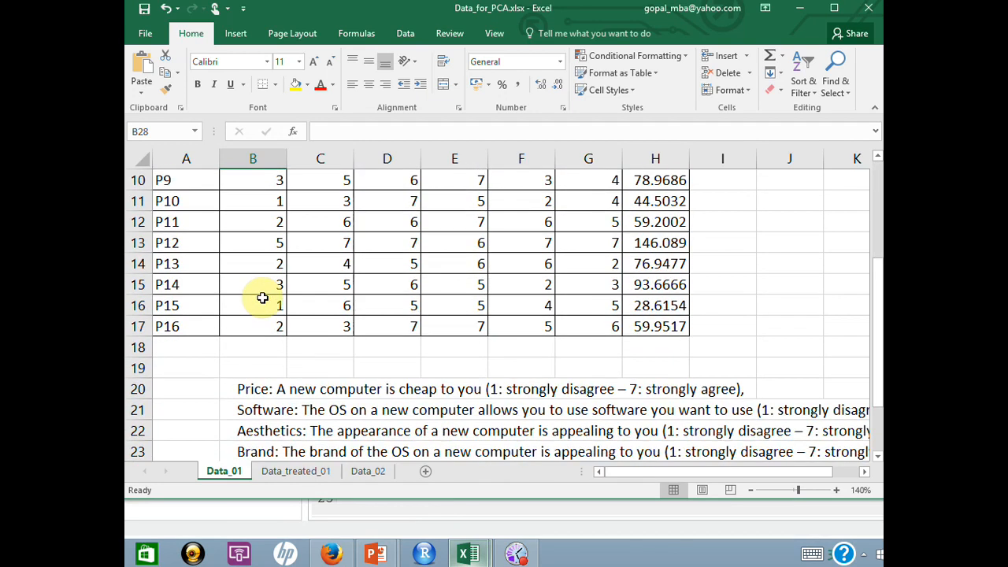
scroll(262, 298, down, 1)
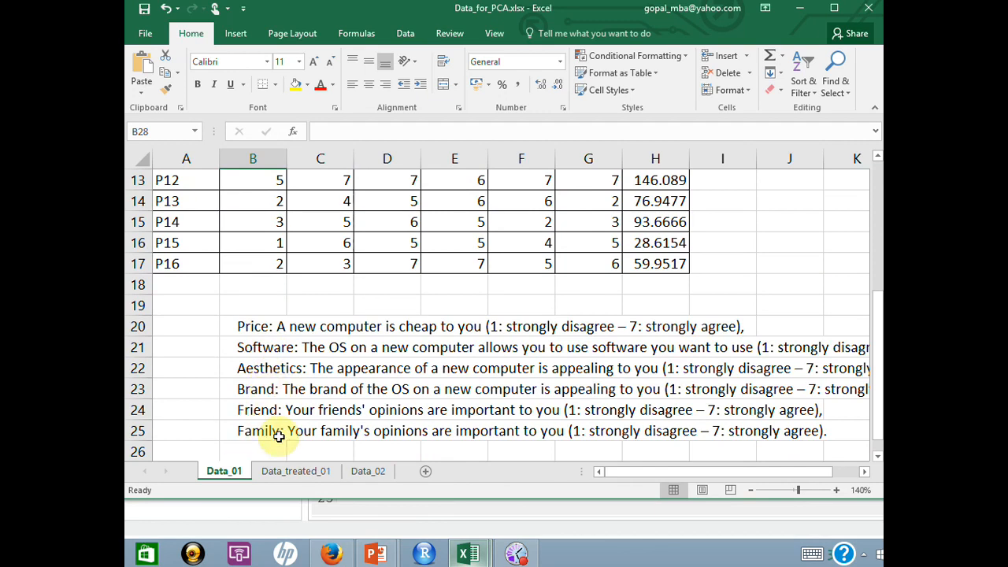
scroll(258, 426, up, 4)
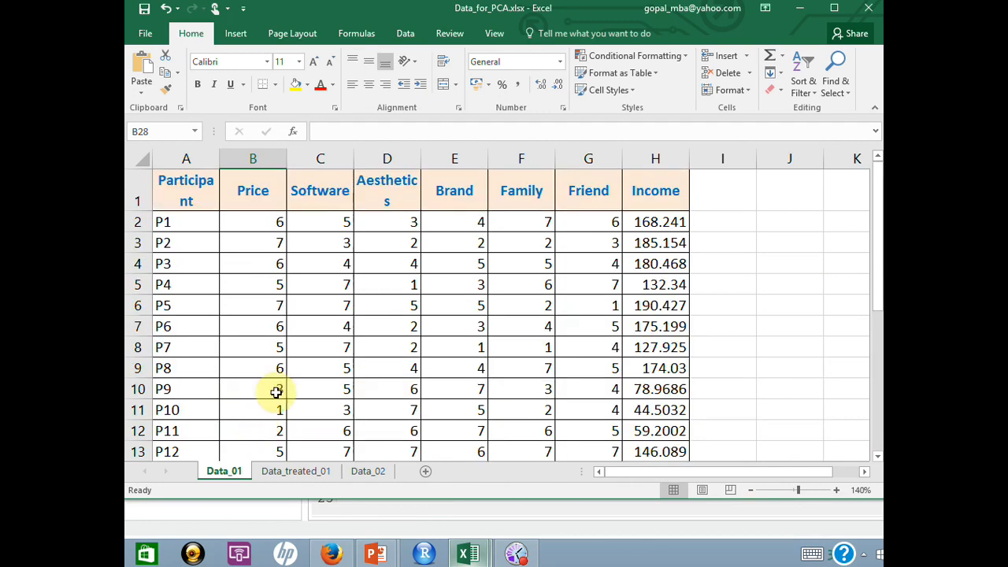
click(648, 221)
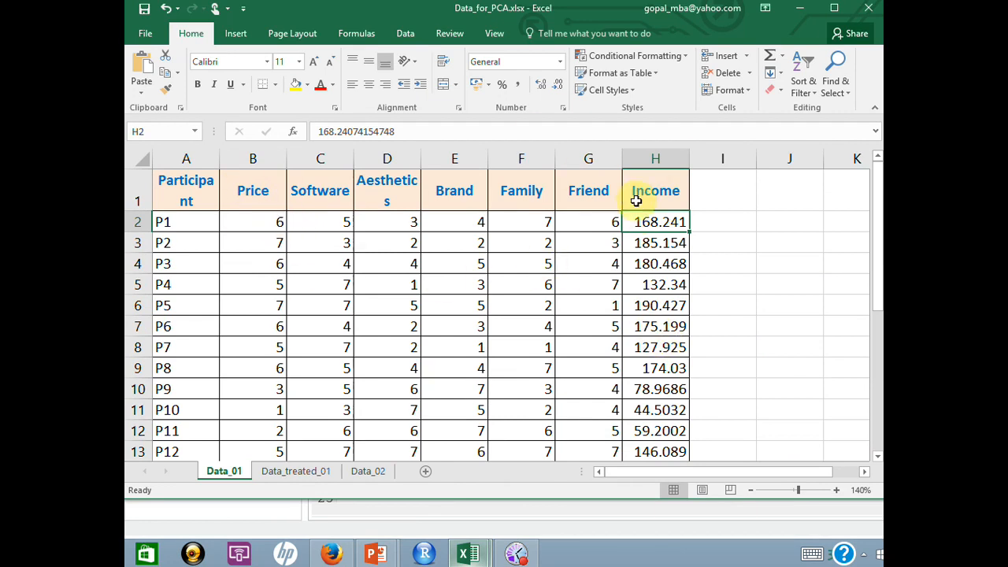
scroll(656, 315, down, 1)
scroll(656, 315, down, 4)
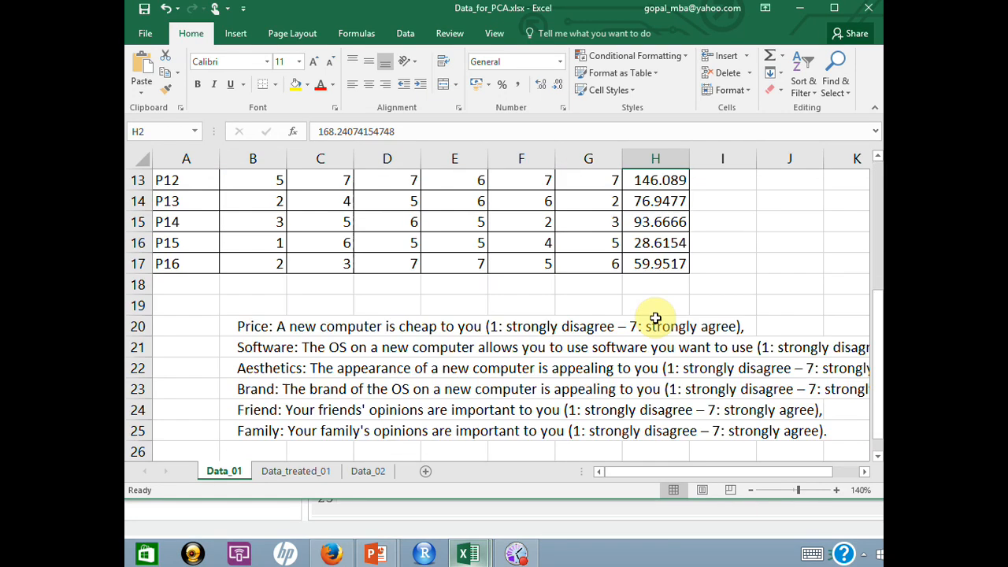
scroll(646, 260, up, 5)
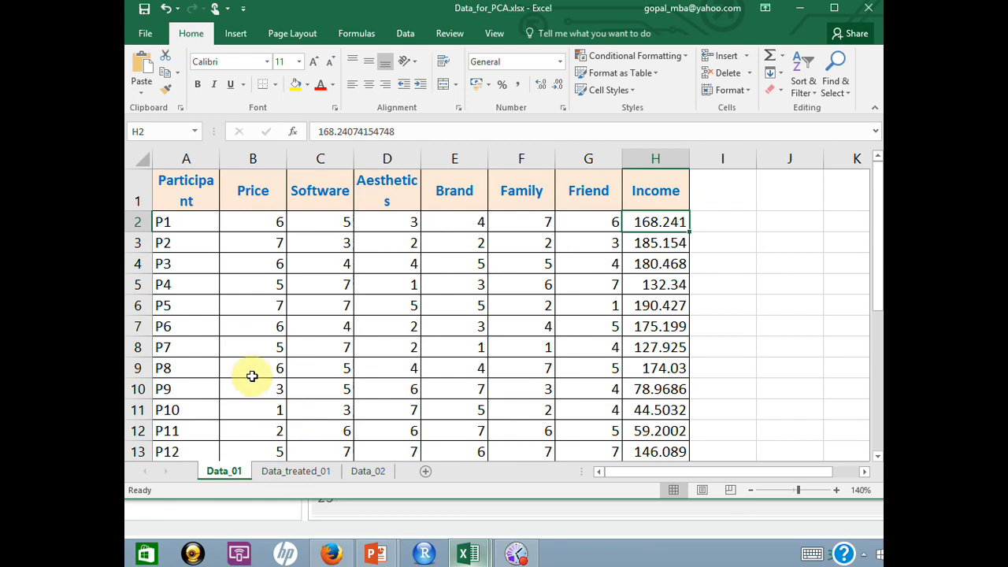
Compare the ratings on Data_treated_01 with the original Price ratings and the scale descriptions on Data_01.
click(301, 473)
scroll(268, 304, up, 3)
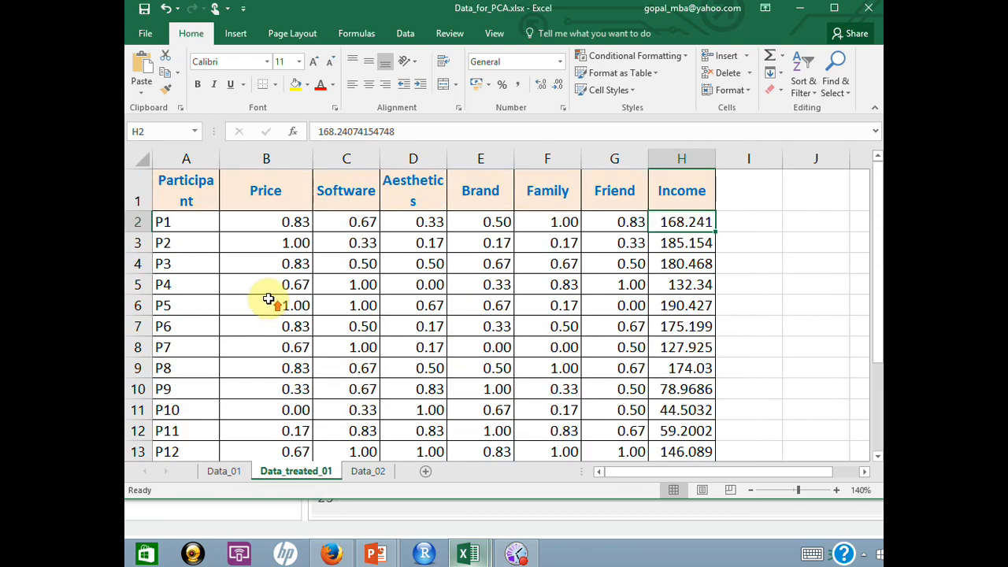
click(225, 471)
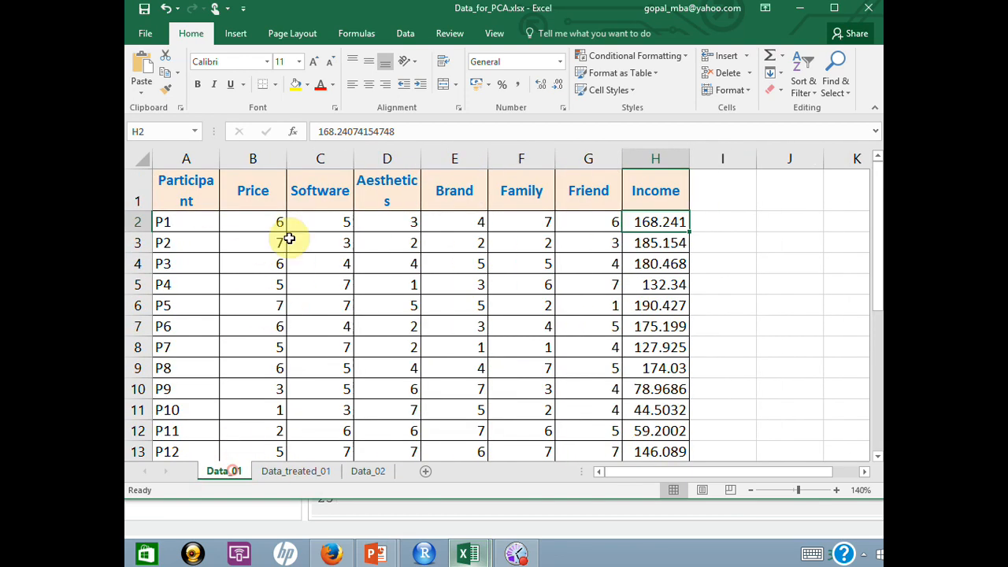
drag(271, 224, 276, 268)
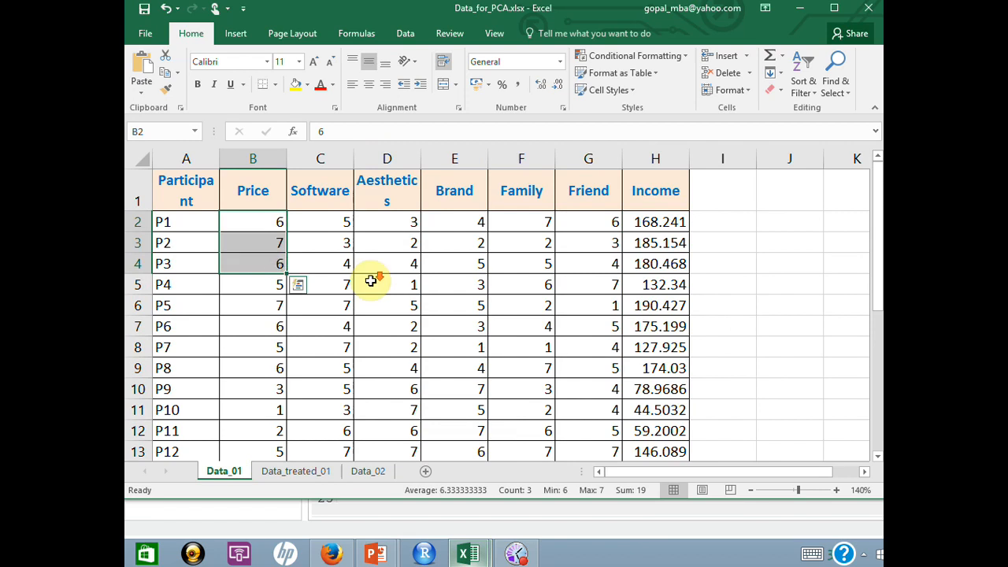
scroll(370, 282, down, 4)
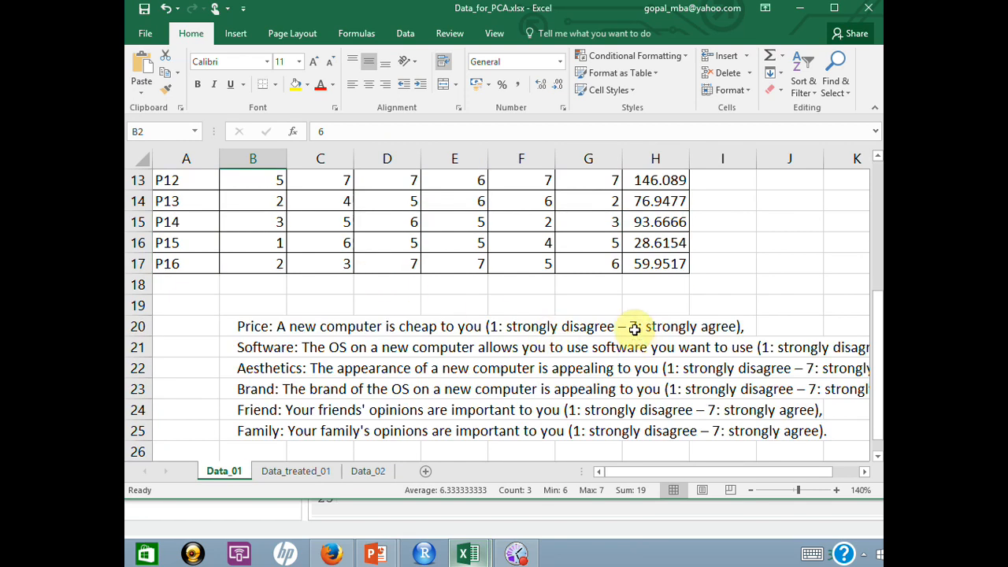
scroll(638, 329, up, 4)
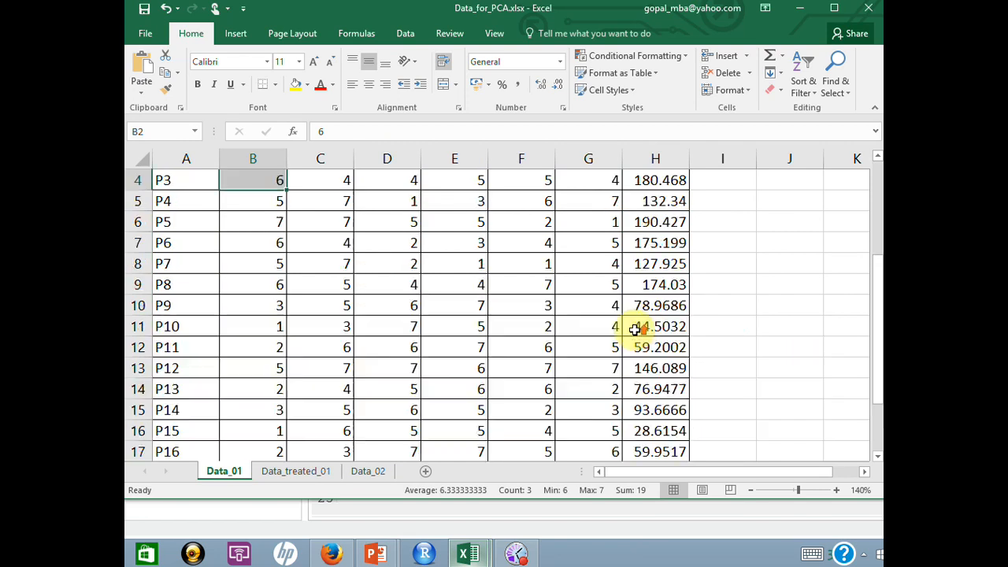
On Data_treated_01, inspect the formulas behind participant P1's Price and Software scores and the P1 Income value.
click(288, 471)
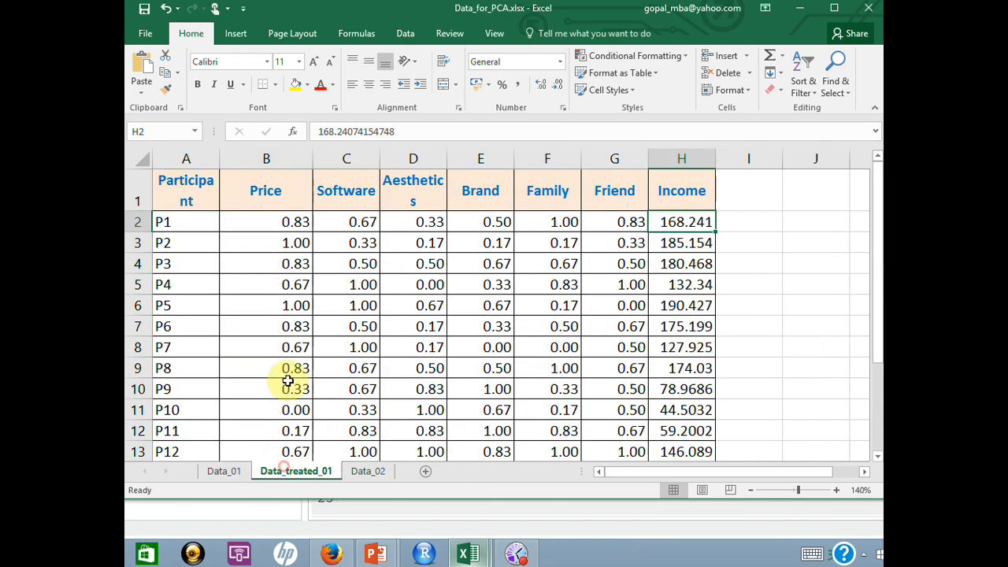
click(283, 222)
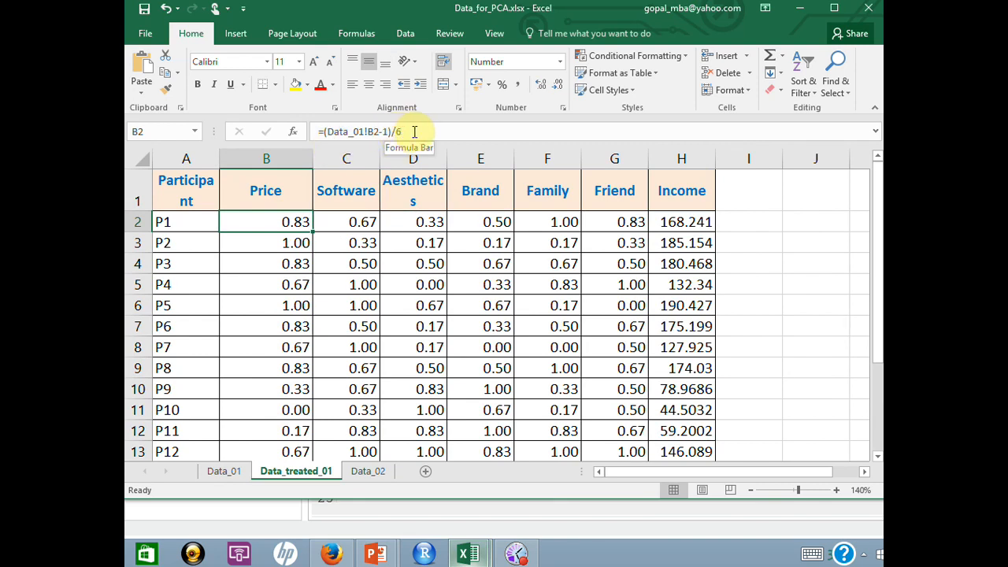
click(348, 223)
click(278, 222)
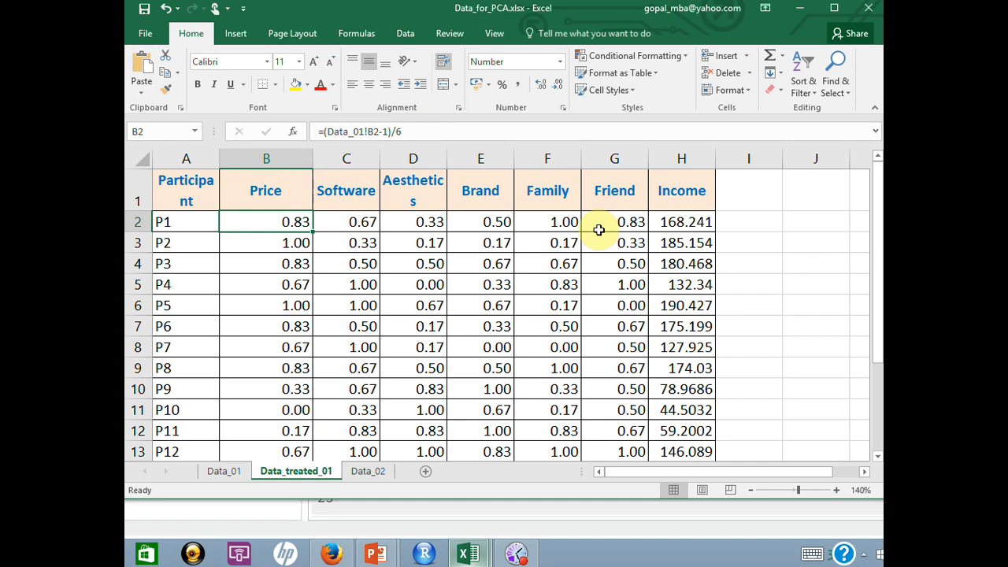
click(664, 229)
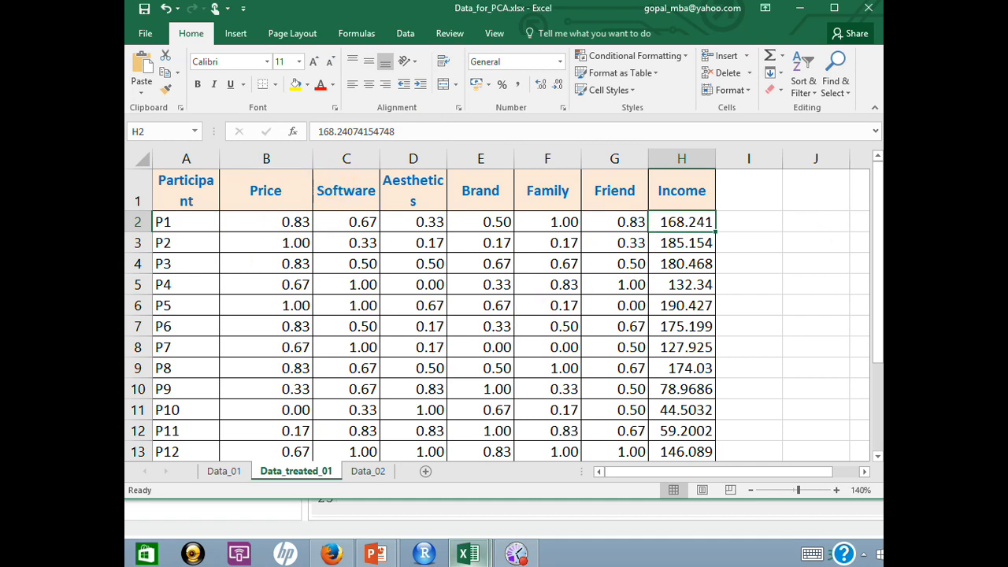
Switch to SAS Studio and try to run only the FILENAME and PROC IMPORT block, lines 1 to 12 of PCA_01.sas.
key(alt+Tab)
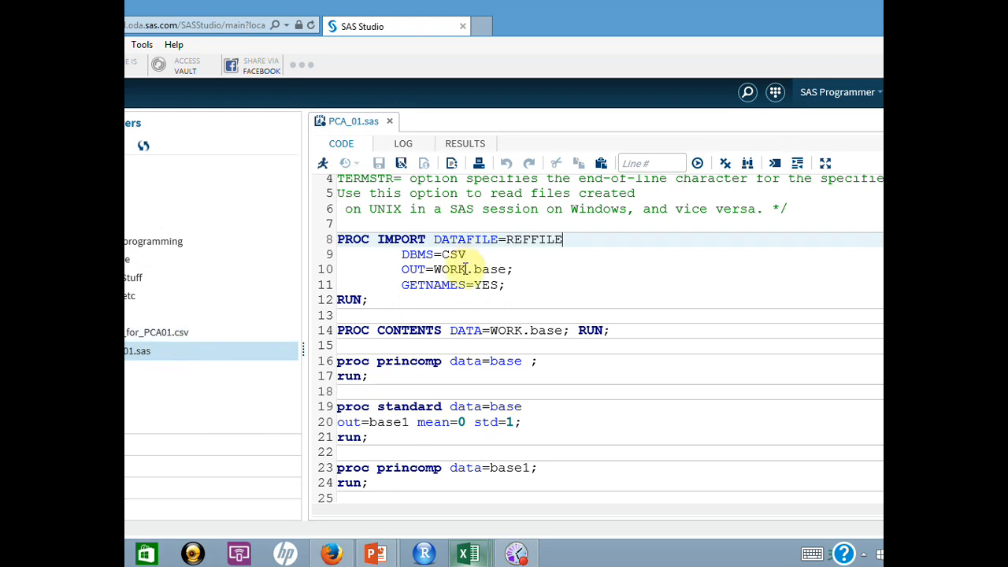
scroll(366, 305, up, 1)
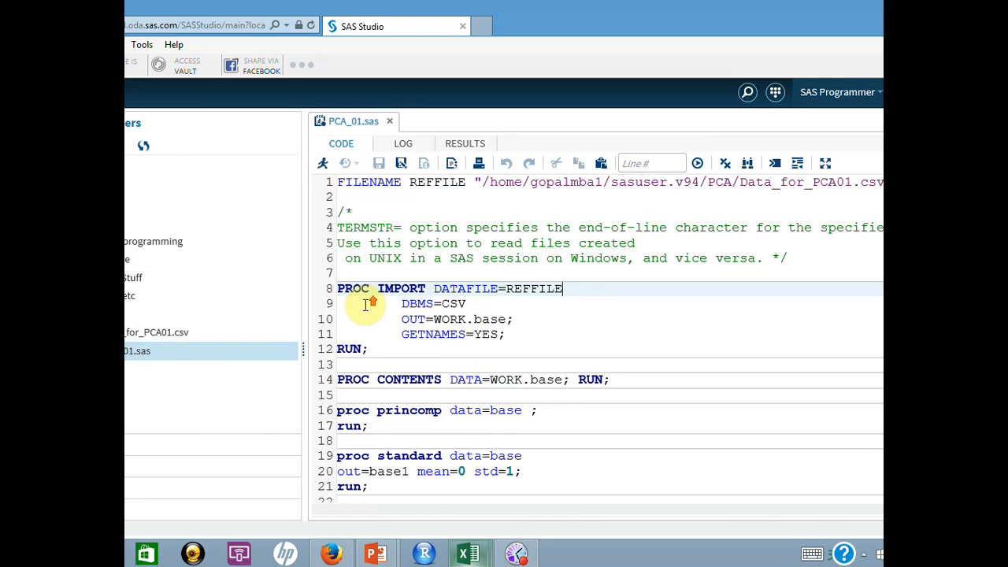
drag(368, 349, 334, 173)
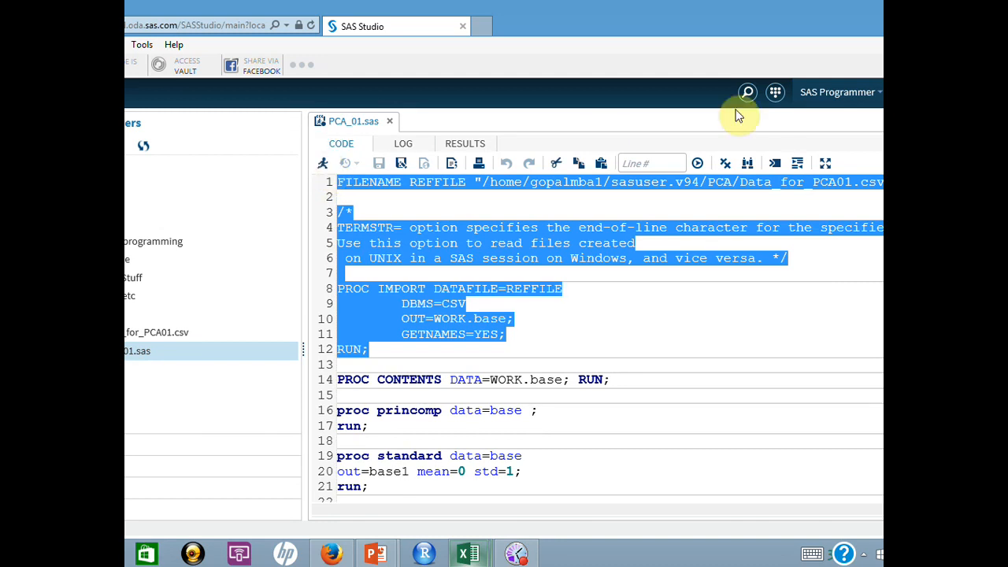
click(965, 5)
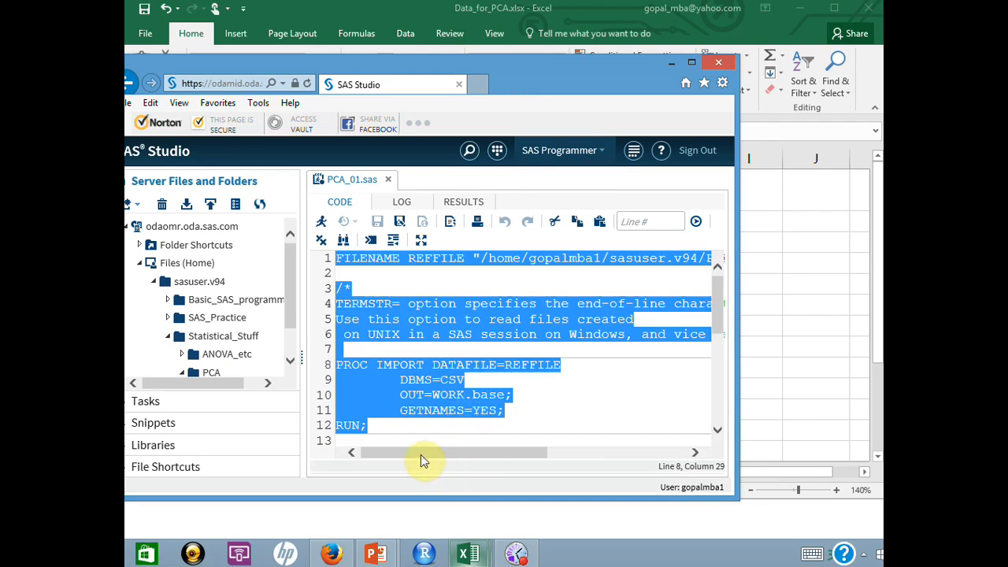
drag(420, 454, 408, 472)
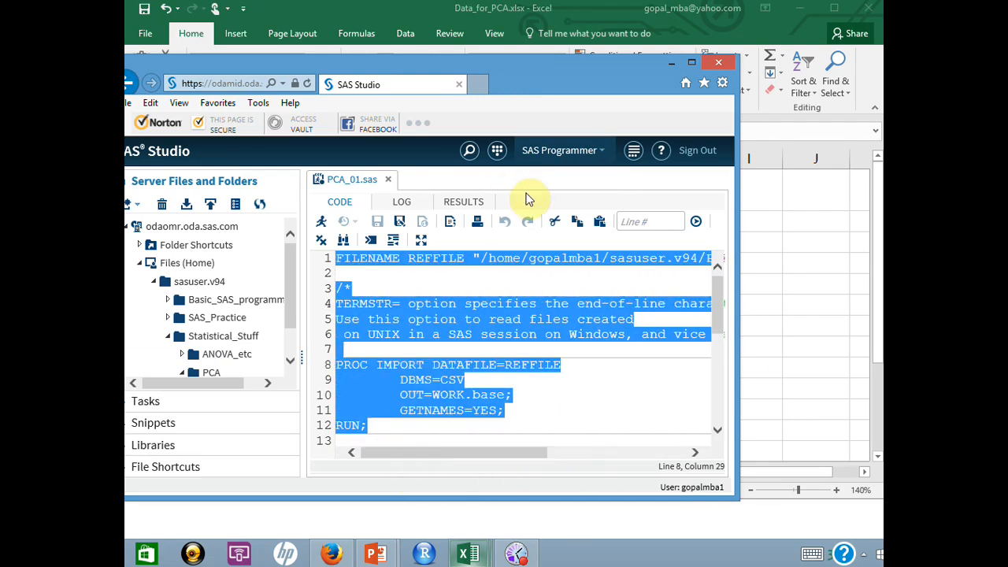
click(322, 221)
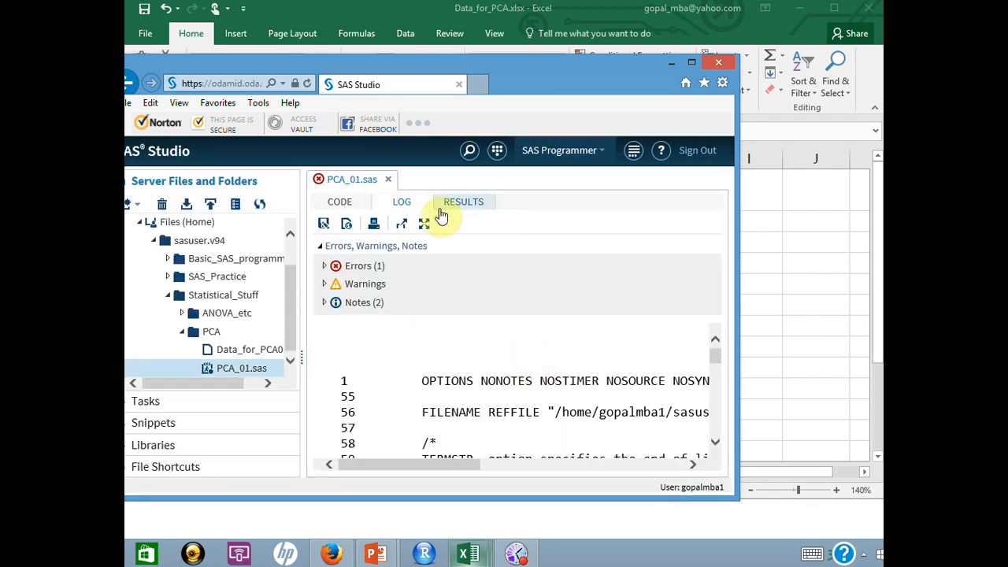
click(350, 208)
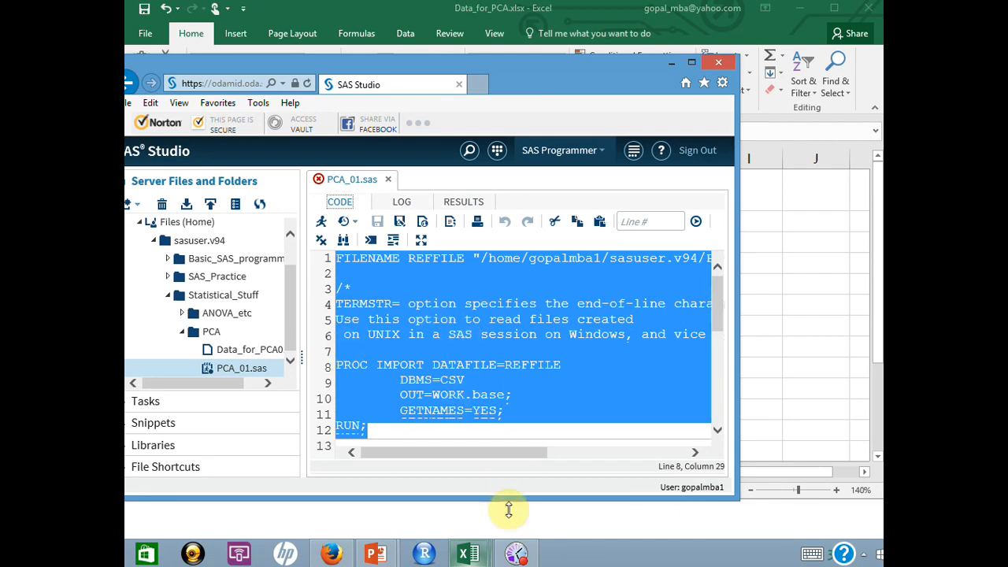
mouse_move(520, 554)
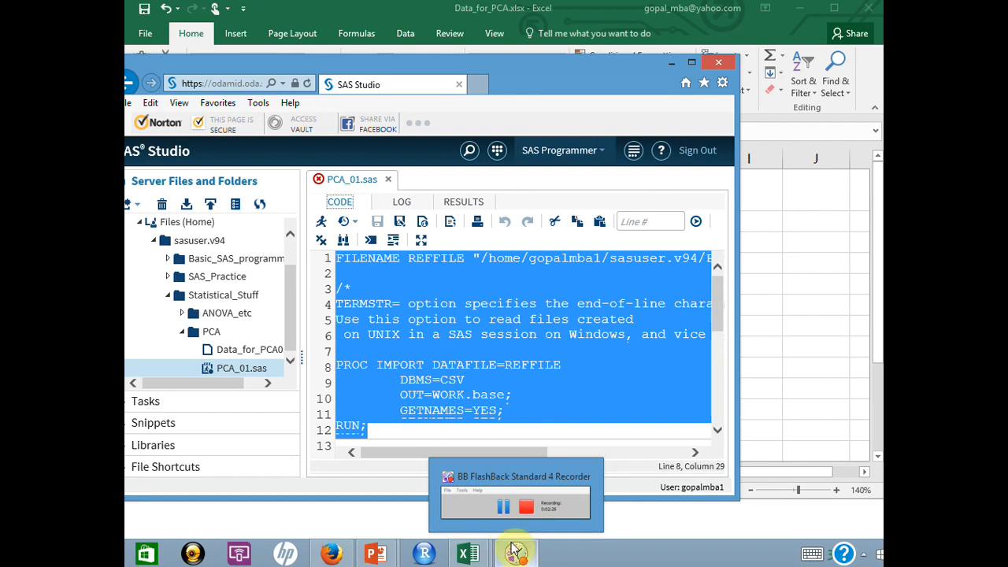
click(496, 512)
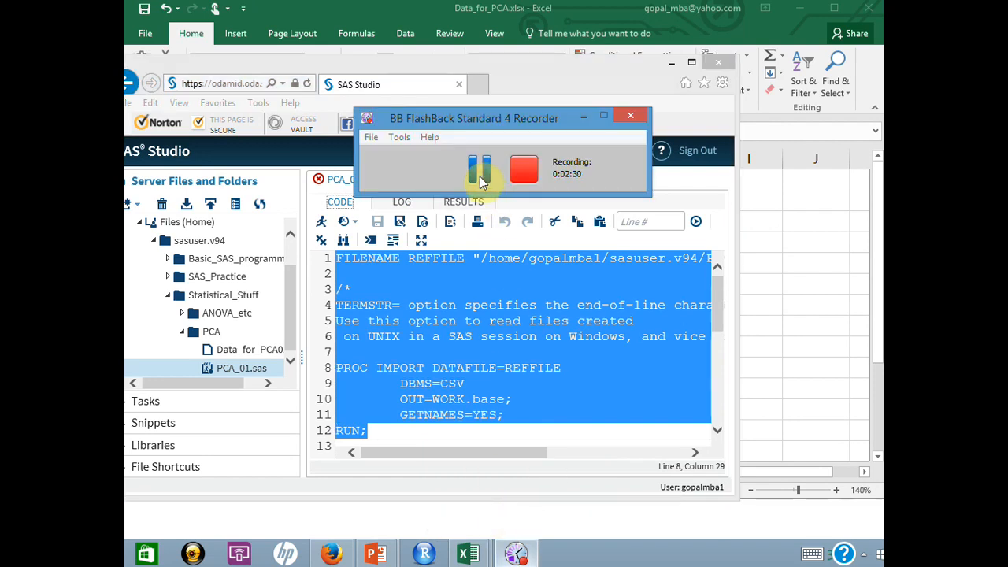
click(480, 177)
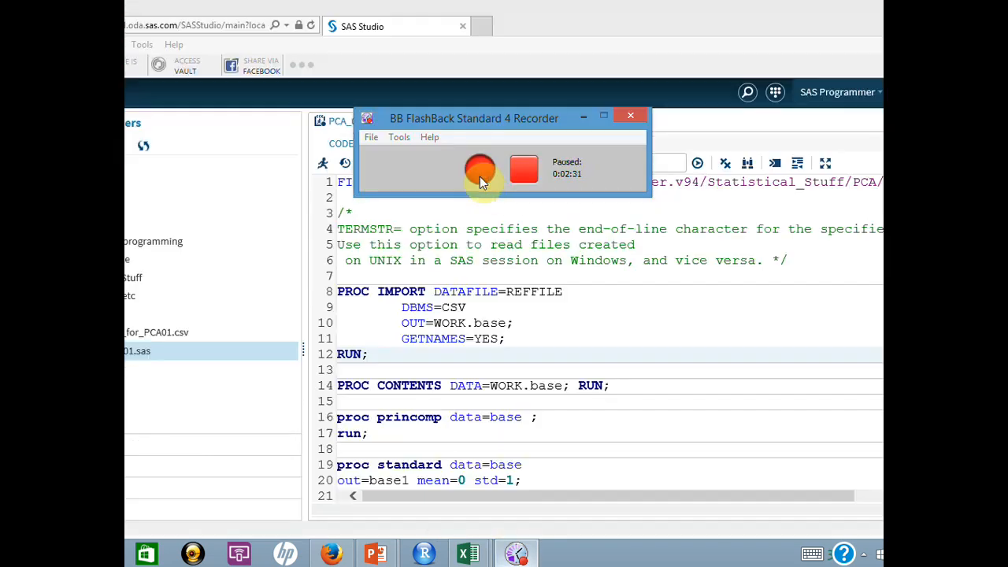
click(480, 176)
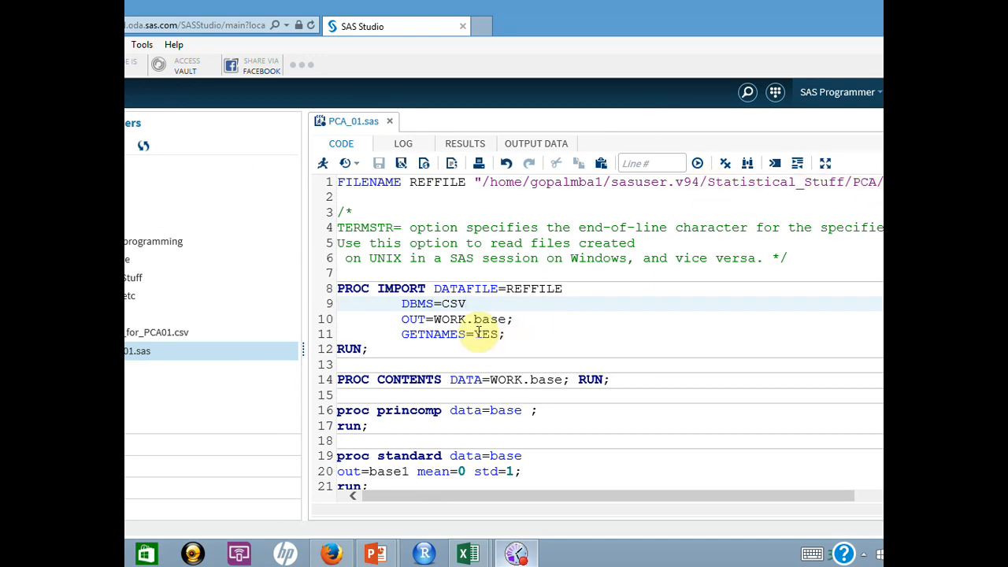
Check the full FILENAME path, and run lines 1 to 12 of PCA_01.sas to import Data_for_PCA01.csv as WORK.base.
click(503, 493)
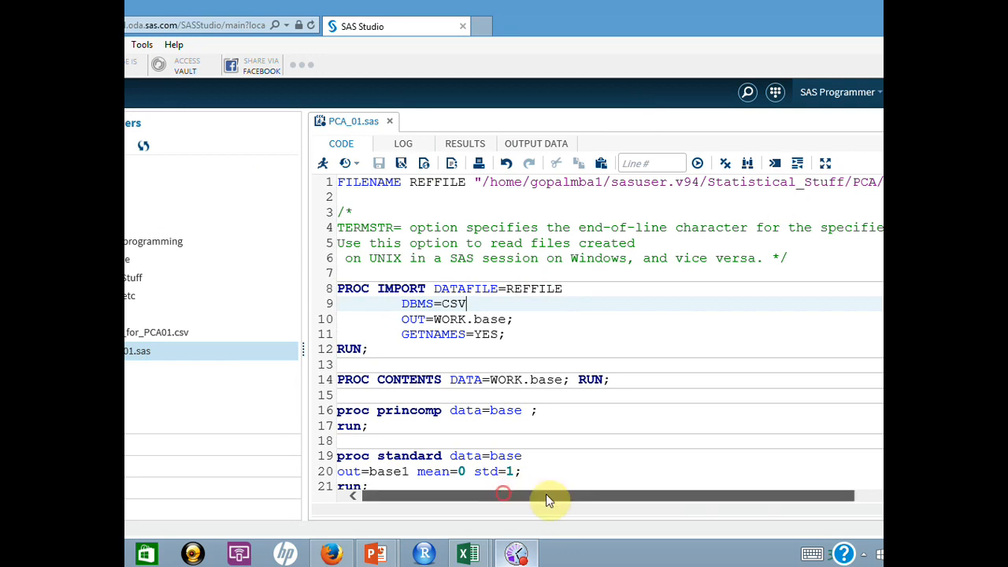
drag(547, 497, 704, 501)
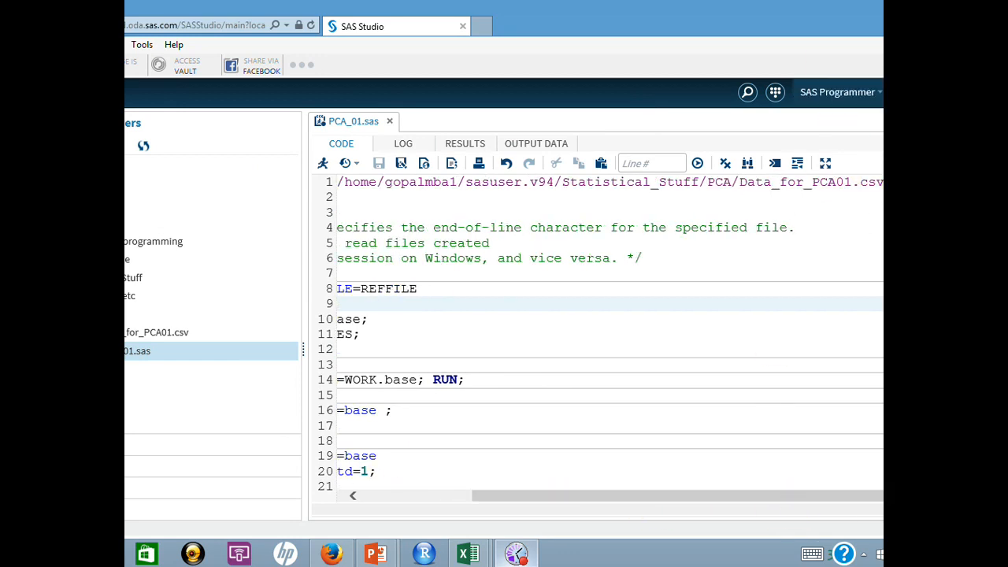
click(881, 6)
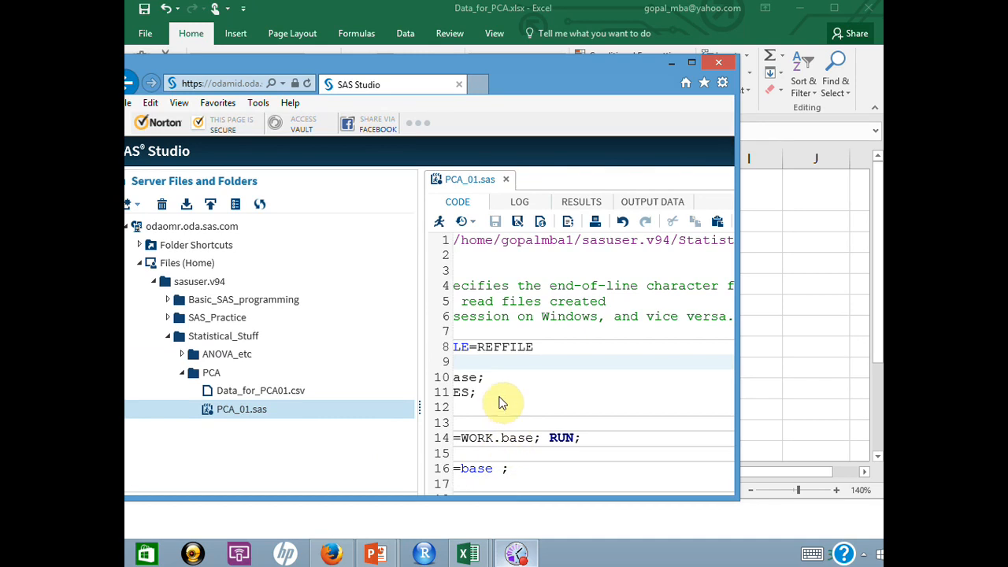
drag(477, 453, 349, 484)
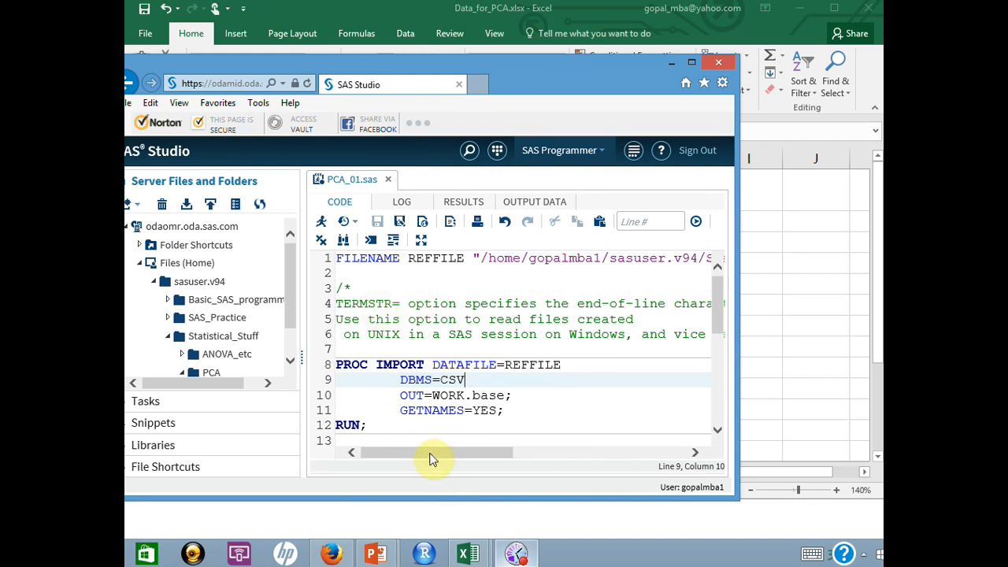
drag(432, 459, 438, 480)
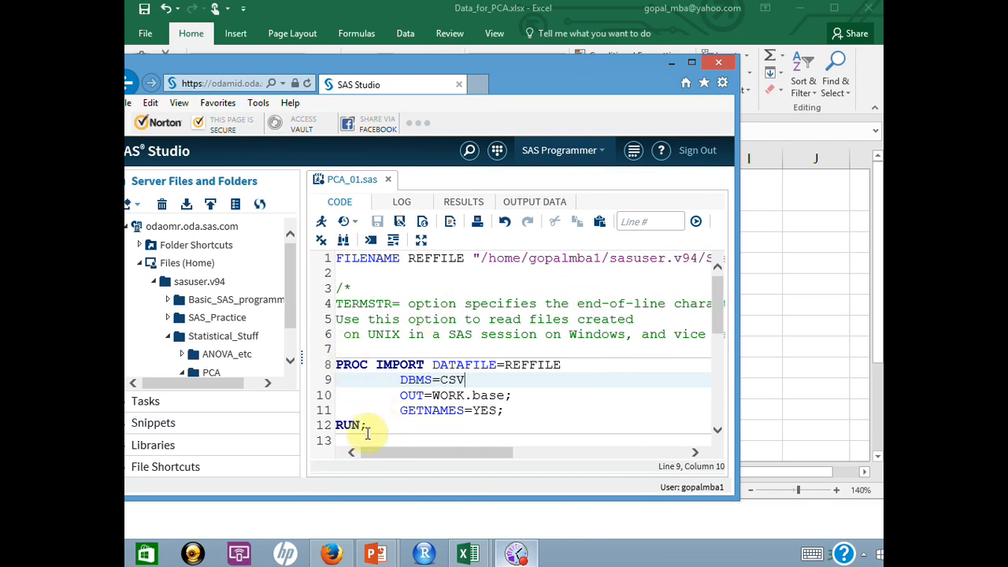
click(365, 426)
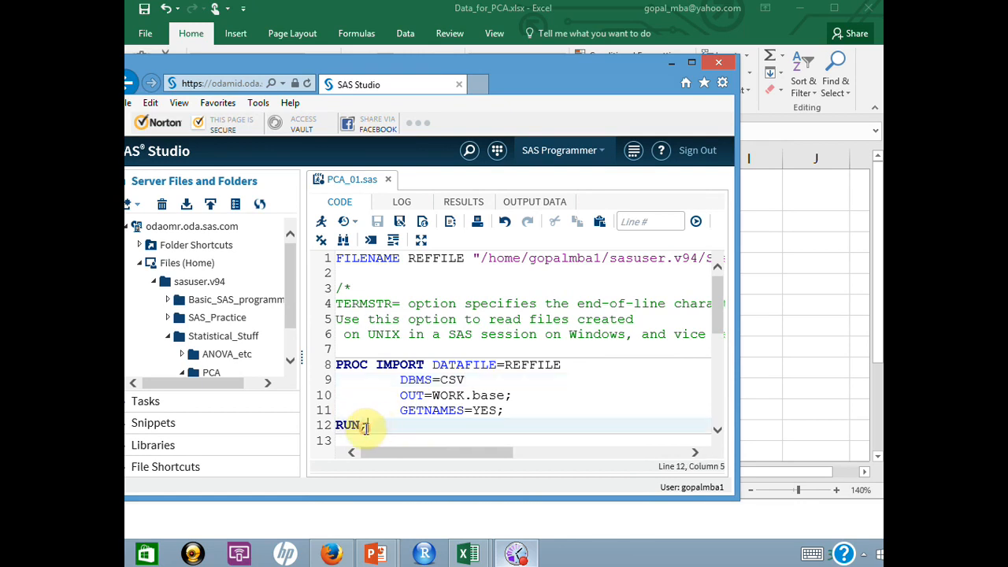
drag(364, 426, 327, 244)
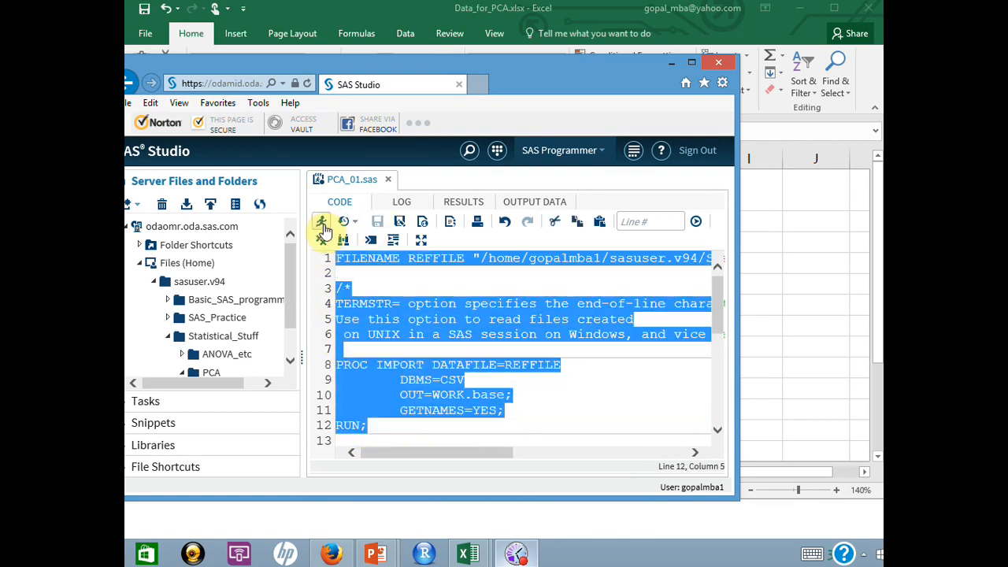
click(322, 227)
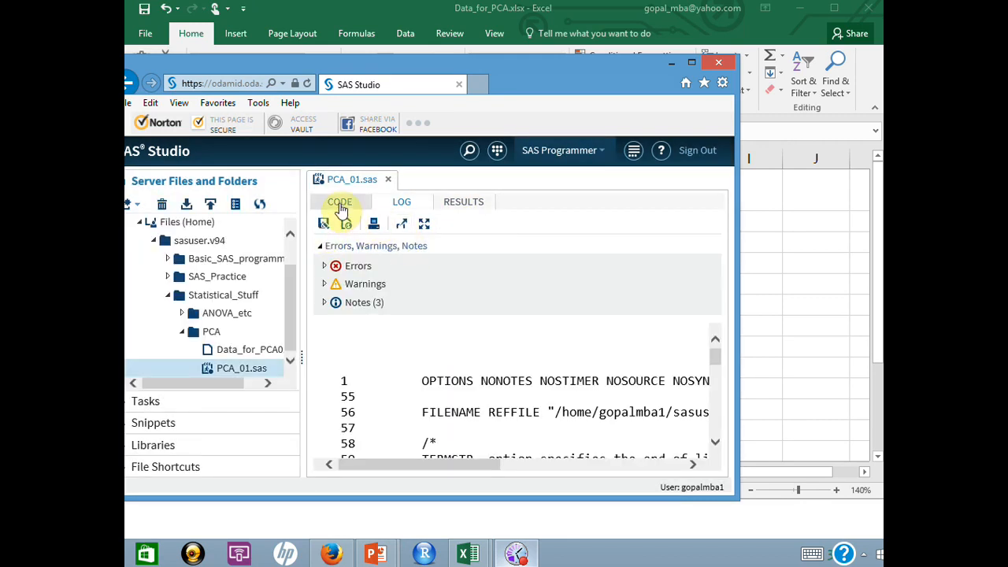
Return to the PCA_01.sas code and run lines 1 to 12 again to import the CSV as WORK.base.
click(338, 201)
click(476, 430)
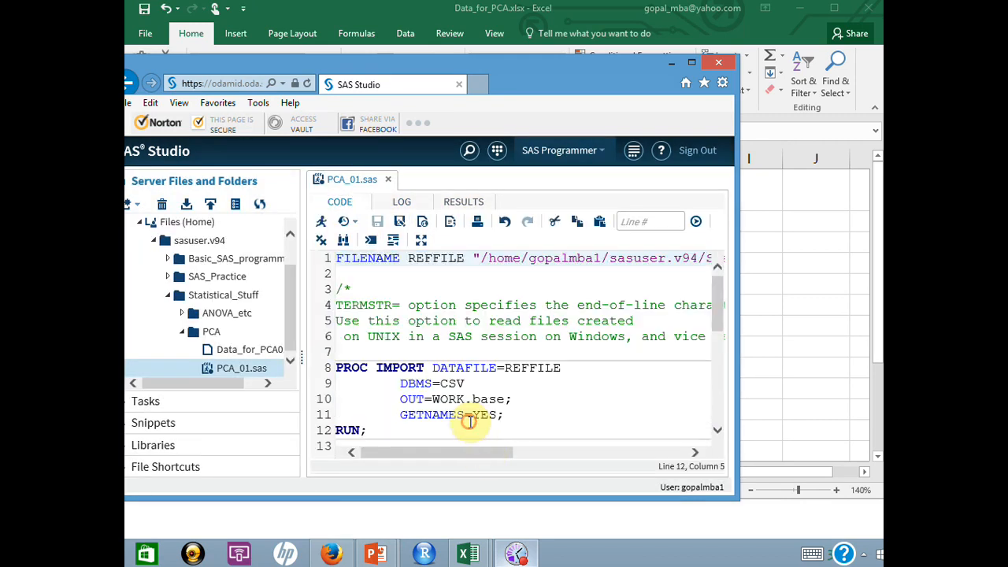
click(375, 435)
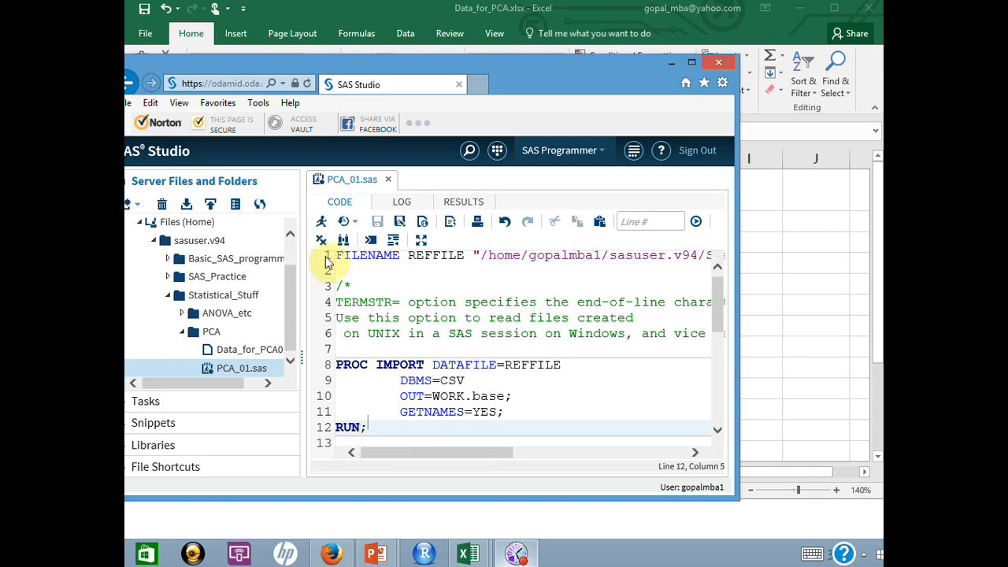
drag(335, 253, 397, 421)
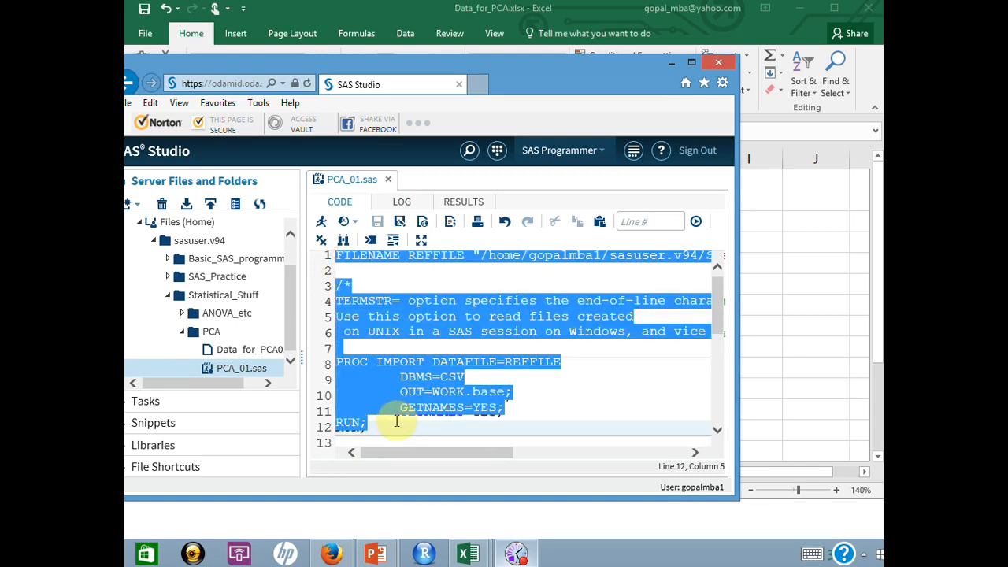
click(323, 223)
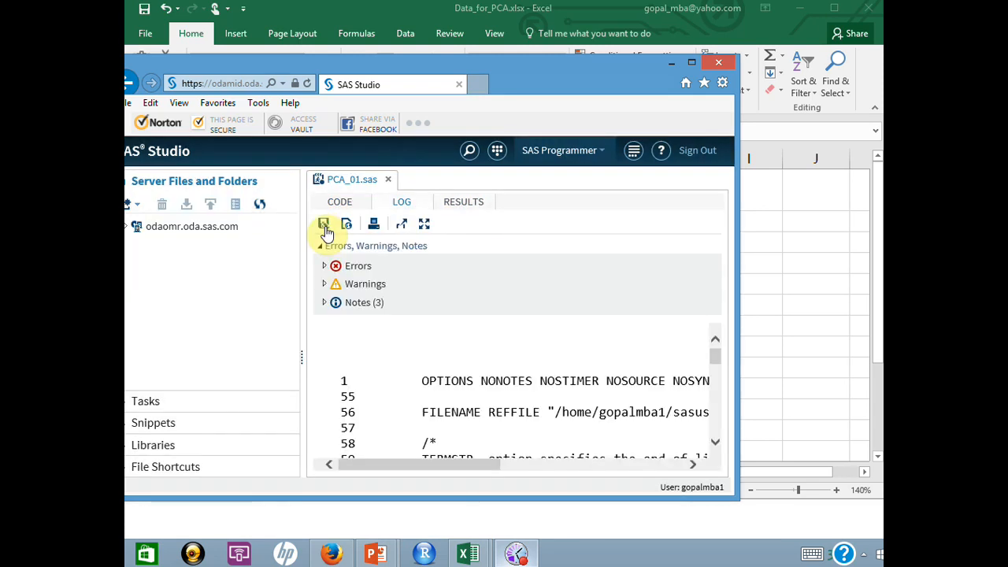
click(691, 62)
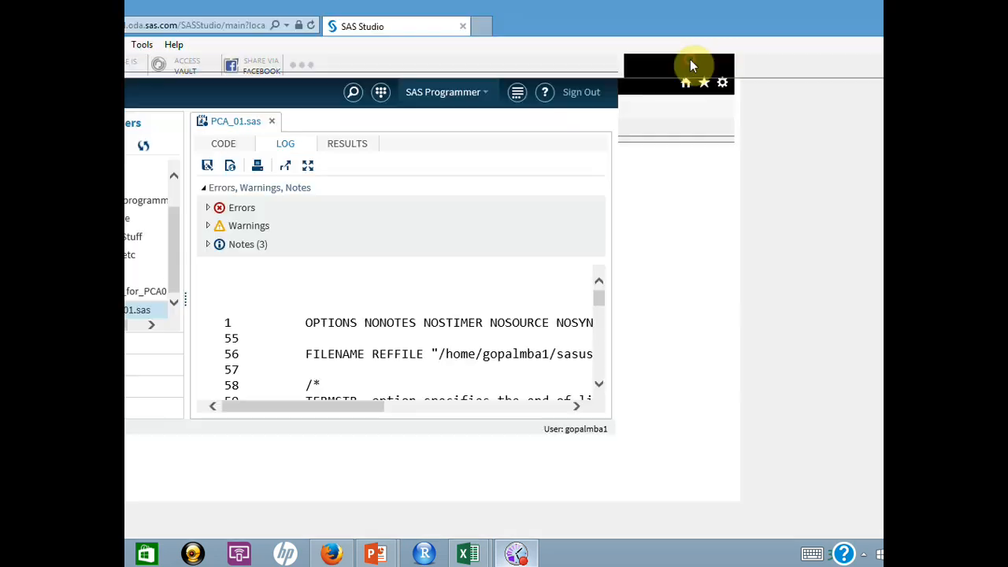
click(516, 555)
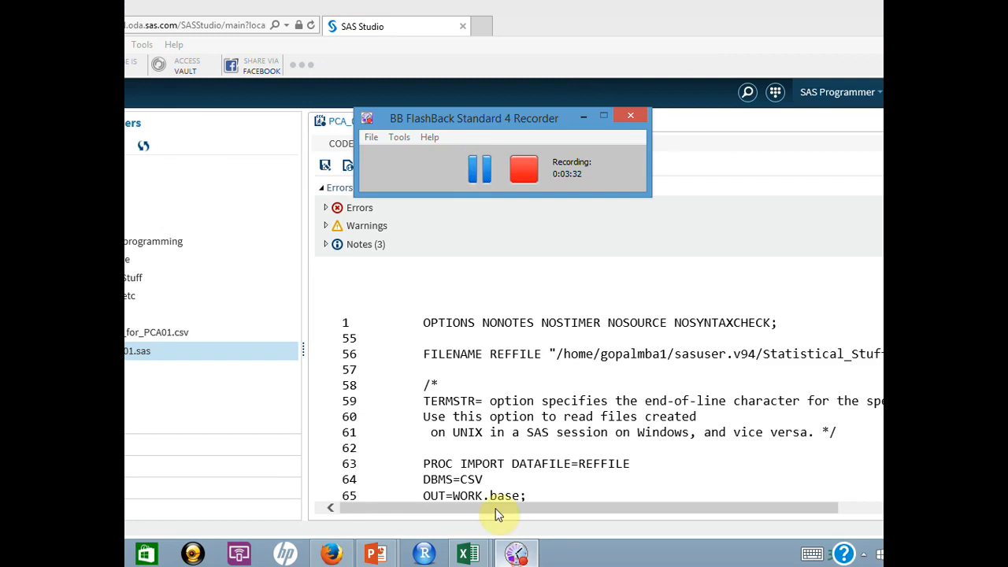
click(479, 169)
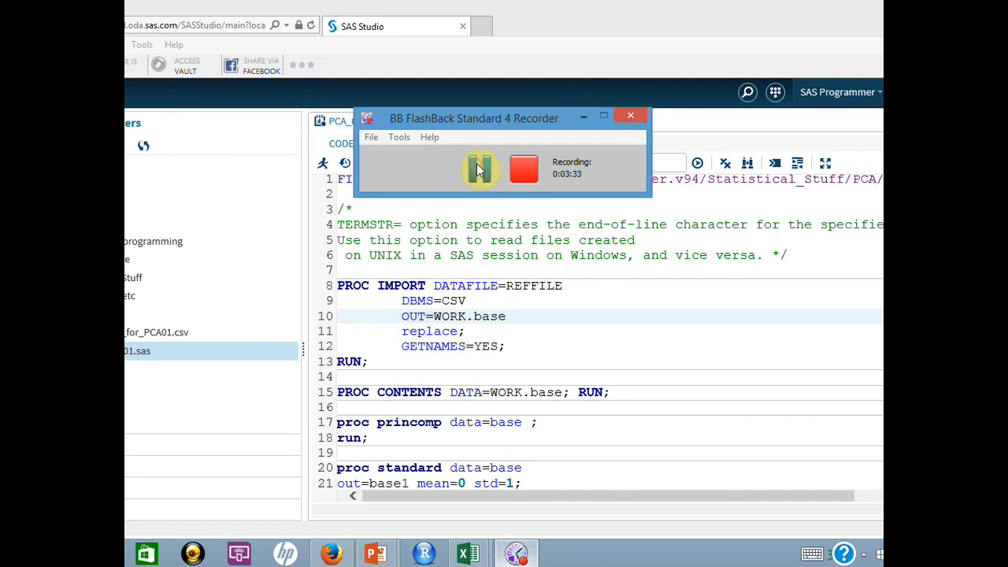
click(711, 287)
click(969, 5)
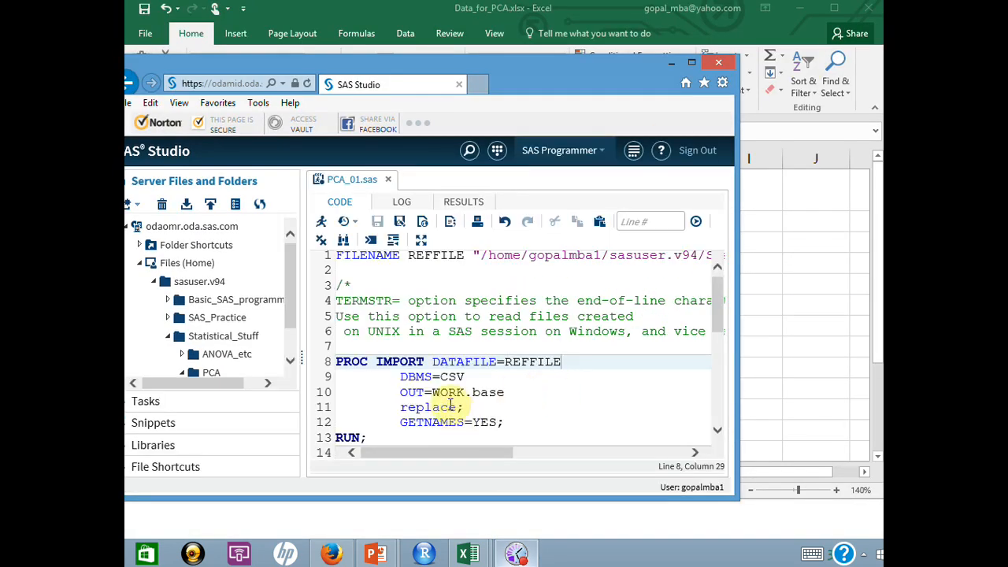
Run lines 1 to 13 of PCA_01.sas, with the replace option in PROC IMPORT, and check the WORK.BASE columns through Income.
scroll(441, 417, down, 1)
drag(367, 408, 332, 229)
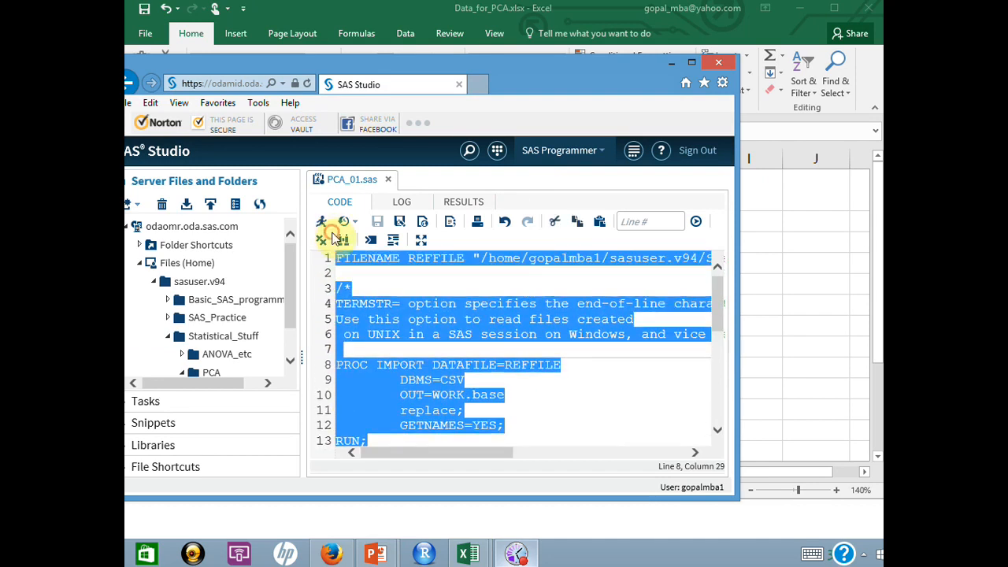
click(323, 223)
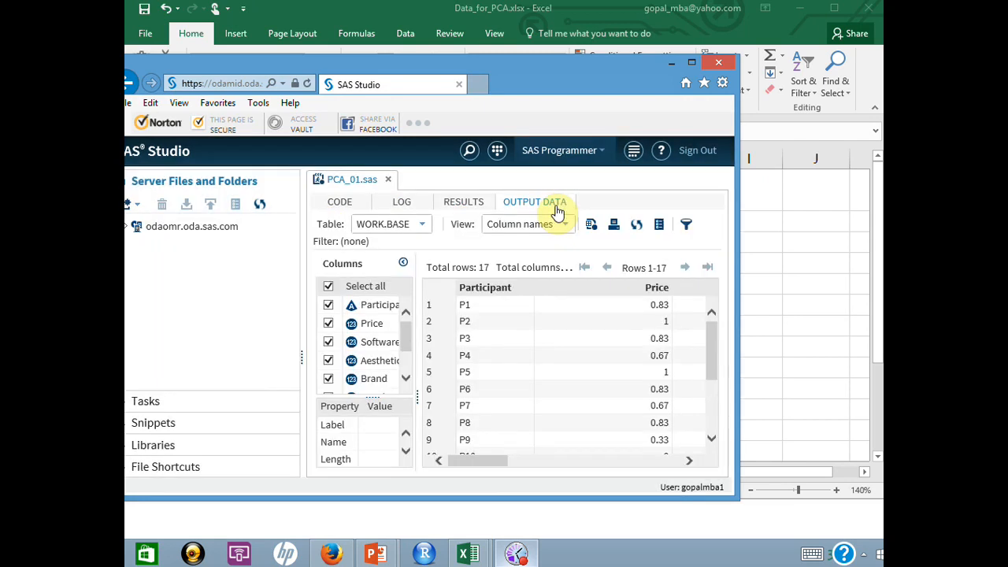
drag(493, 461, 667, 471)
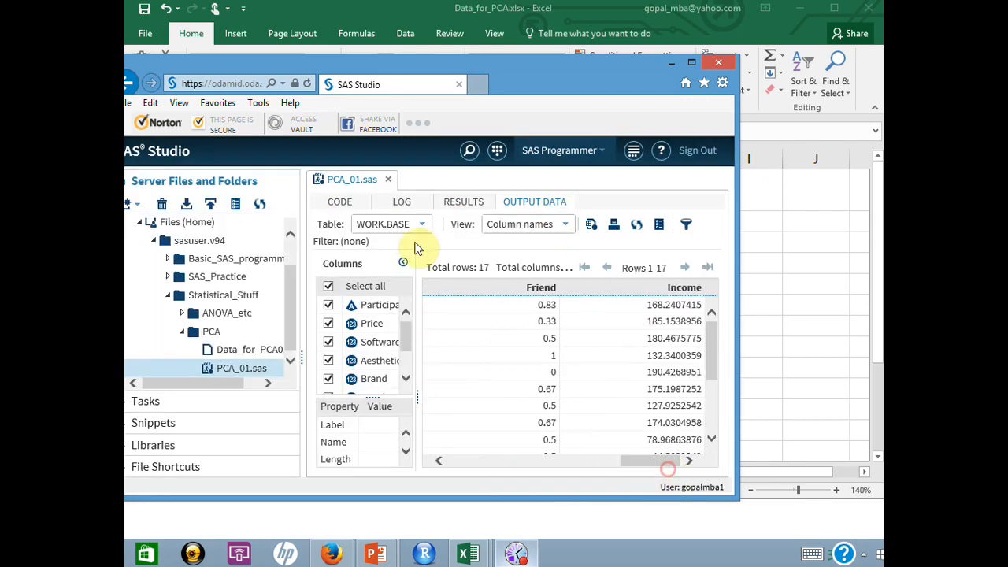
Return to the code and run only the PROC PRINCOMP step on data=base, lines 17 to 18.
click(344, 201)
click(463, 397)
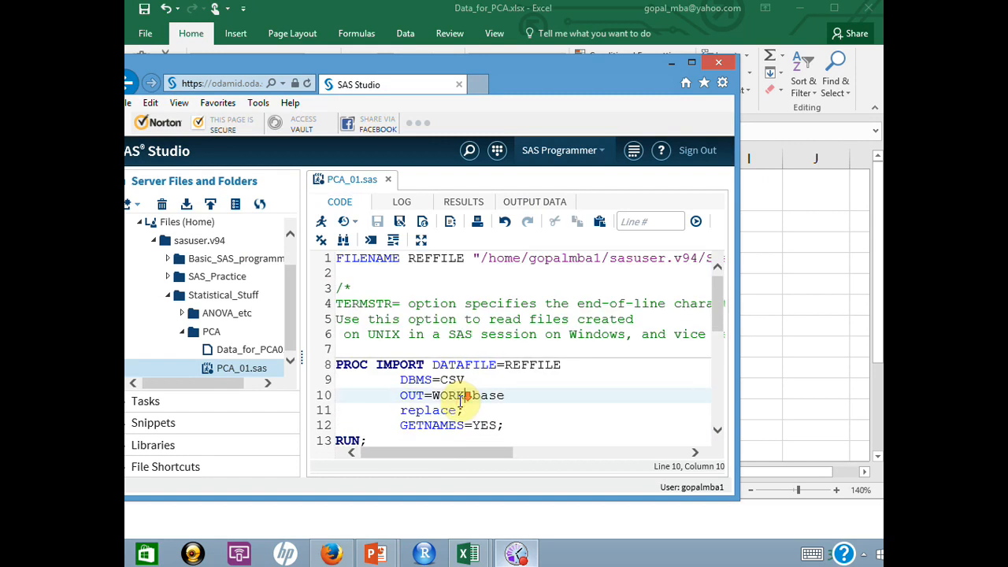
scroll(456, 400, down, 3)
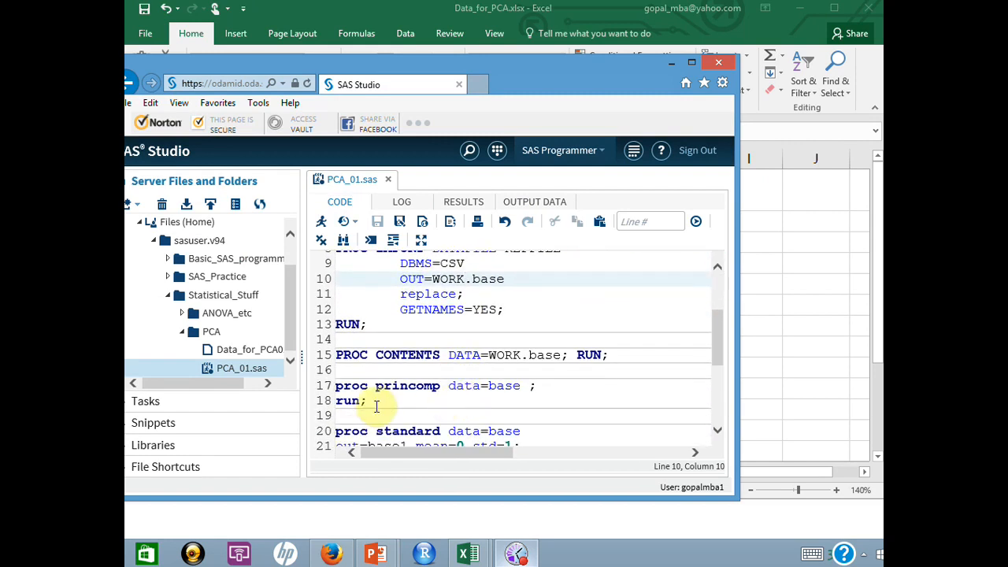
drag(369, 402, 334, 385)
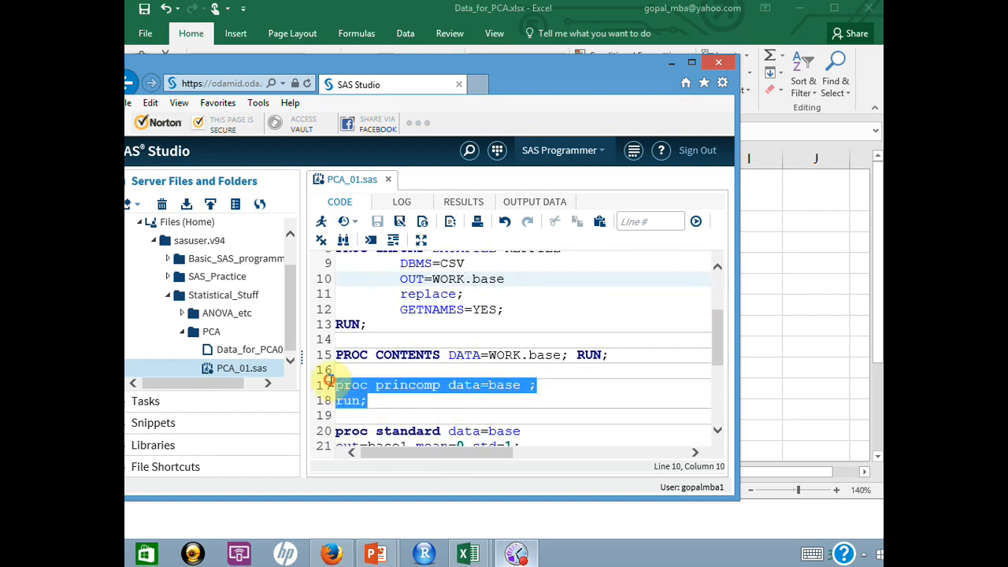
click(329, 228)
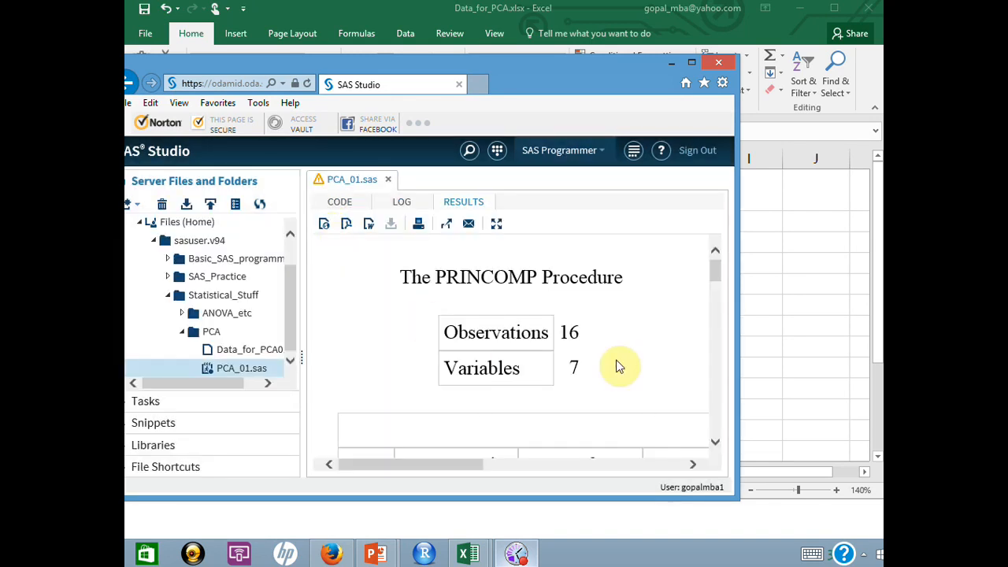
Examine the PRINCOMP results from the simple statistics and correlation matrix through the eigenvectors to the scree plot.
scroll(619, 365, down, 3)
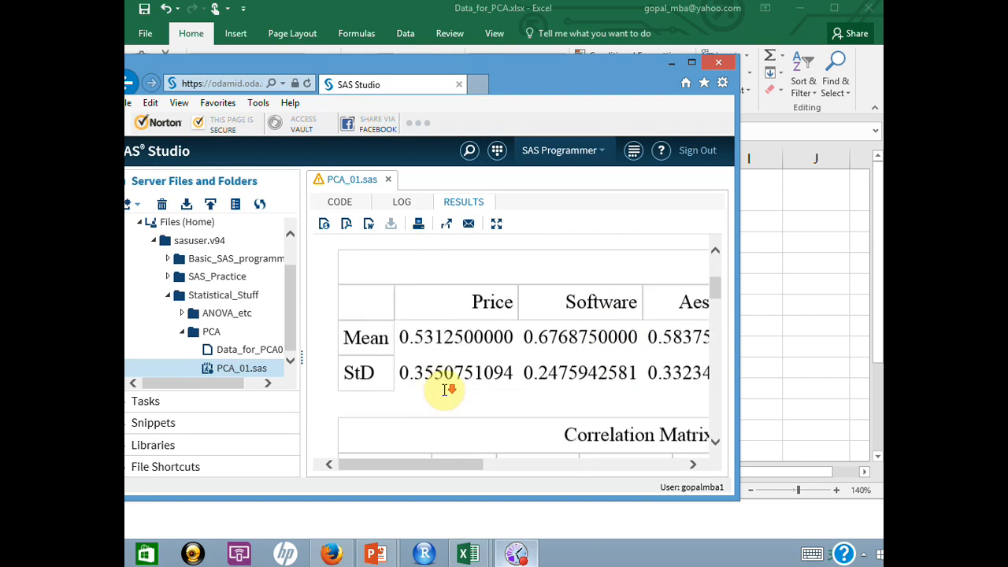
scroll(450, 389, down, 3)
scroll(465, 428, down, 7)
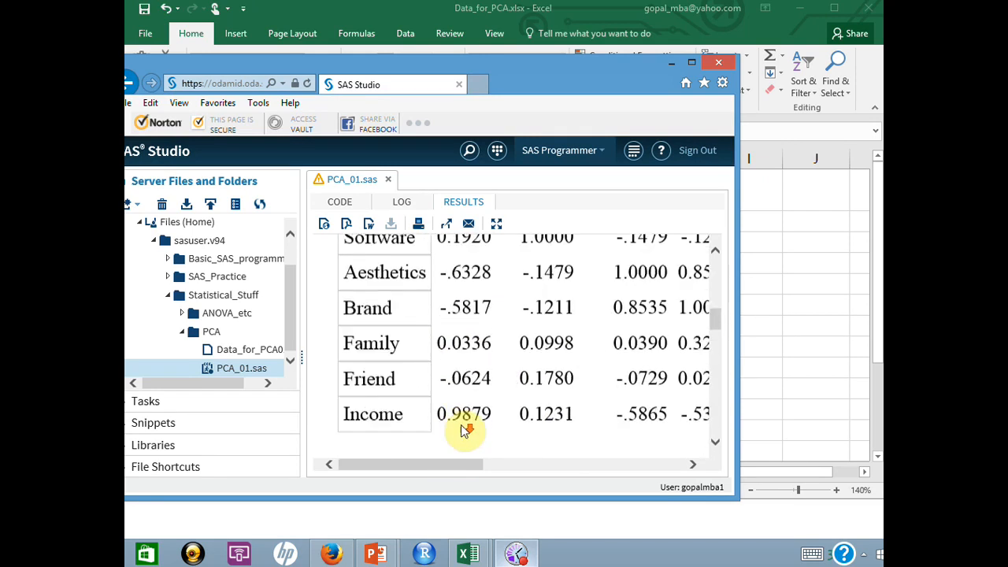
scroll(465, 428, down, 5)
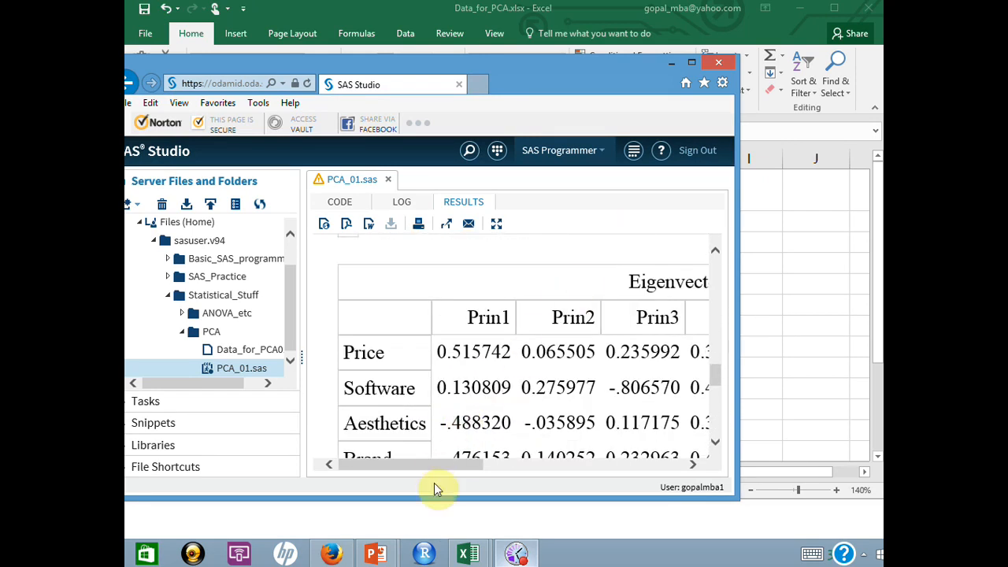
mouse_move(429, 467)
mouse_down()
mouse_move(537, 467)
mouse_move(423, 480)
mouse_up()
scroll(524, 396, down, 5)
scroll(526, 403, down, 3)
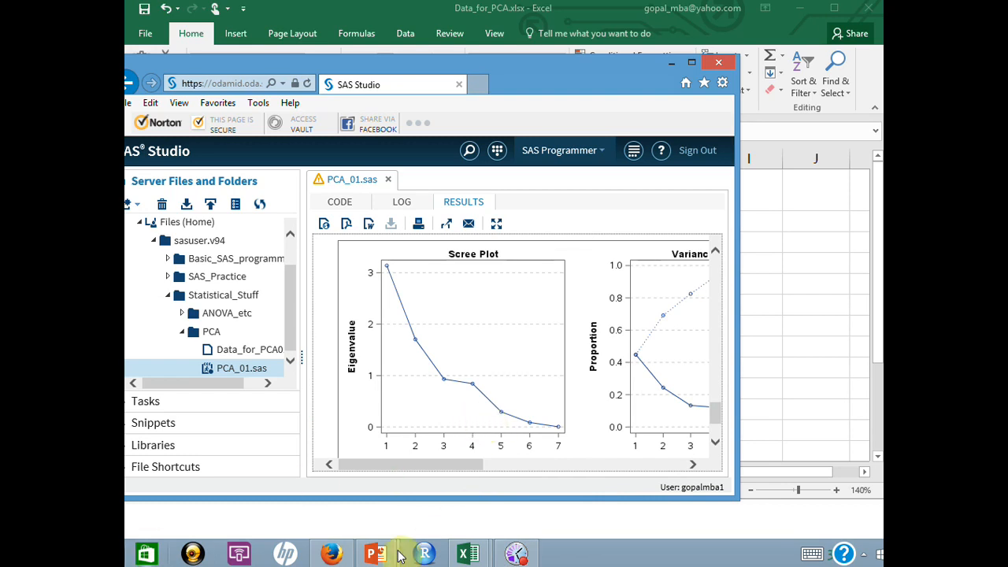
Switch to the PowerPoint slides and compare the "Data n simple stats" slide with the PRINCOMP observations and simple statistics in SAS Studio.
click(372, 555)
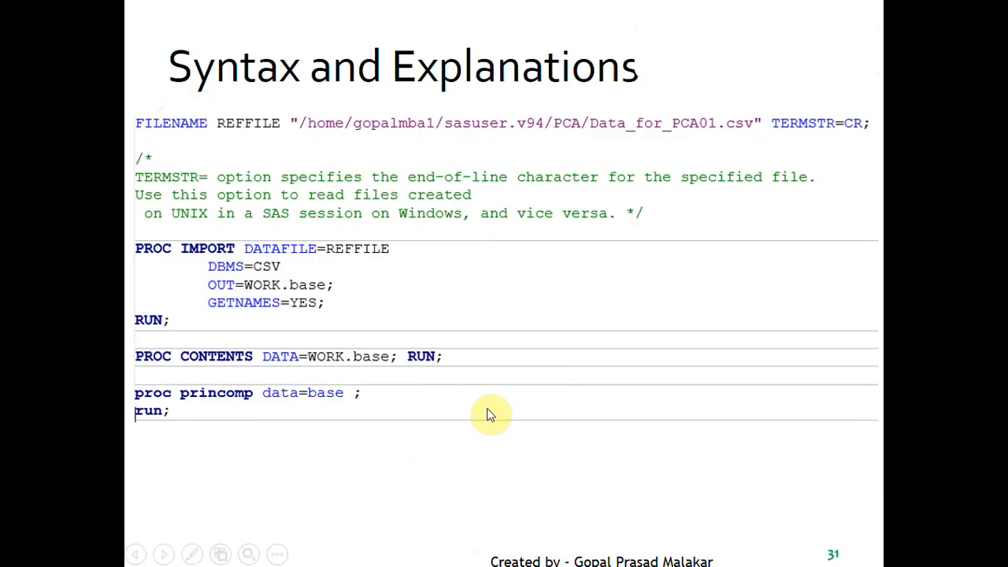
click(542, 374)
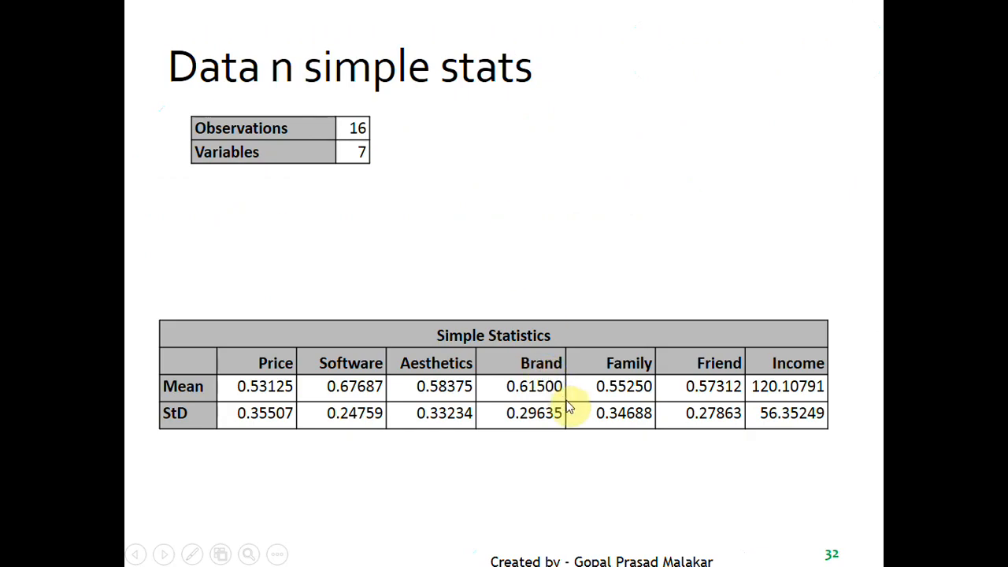
key(alt+Tab)
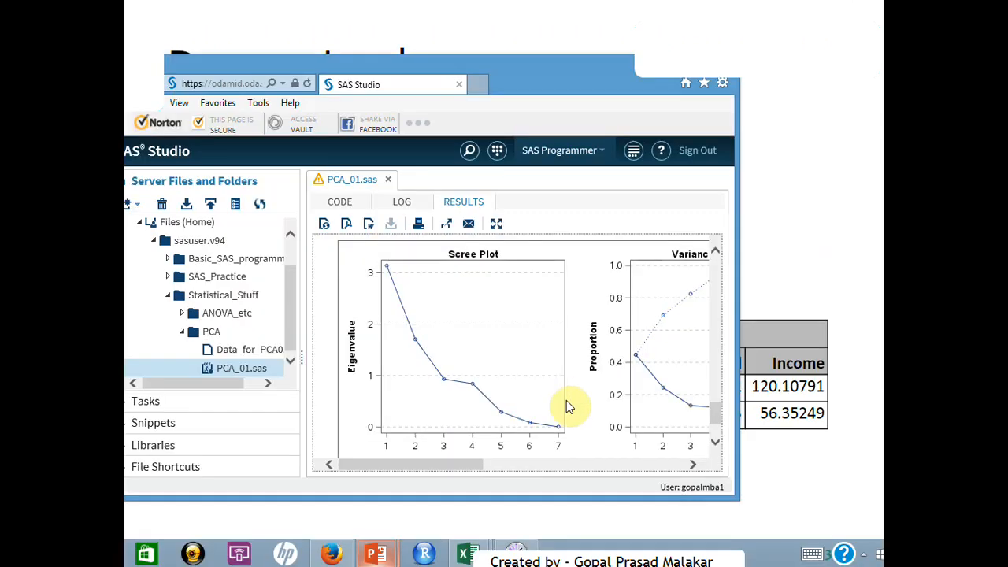
scroll(569, 406, up, 15)
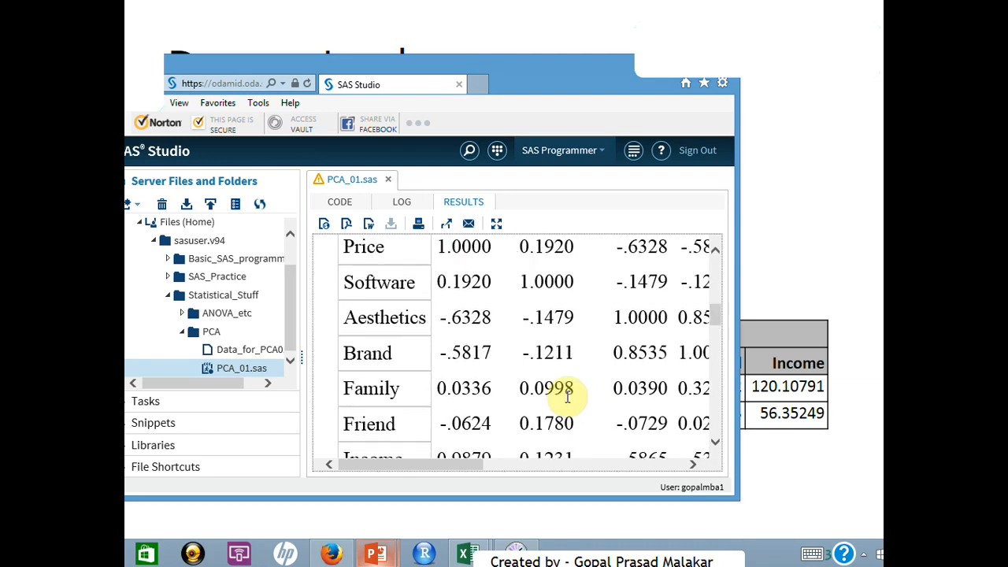
scroll(567, 398, up, 8)
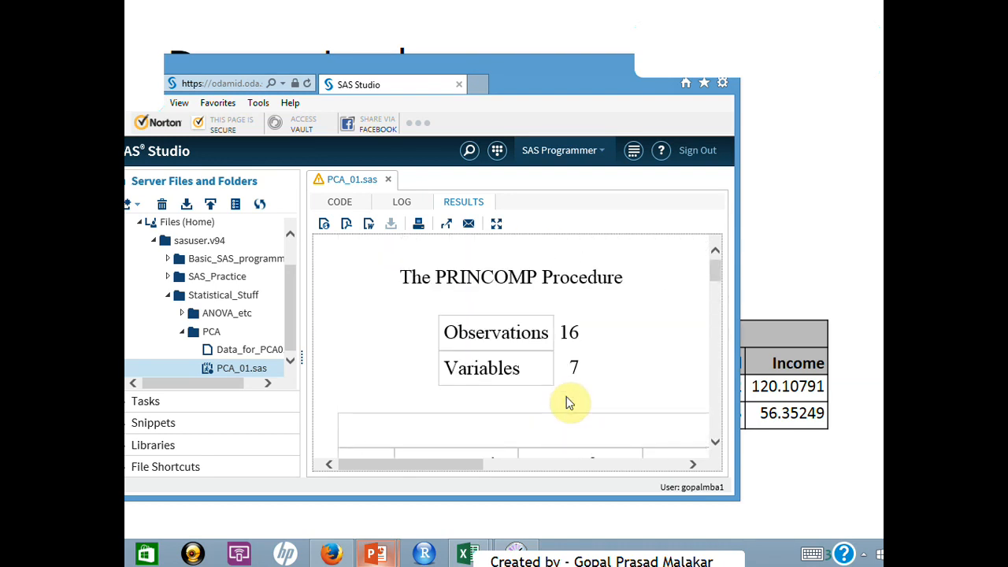
scroll(568, 403, down, 3)
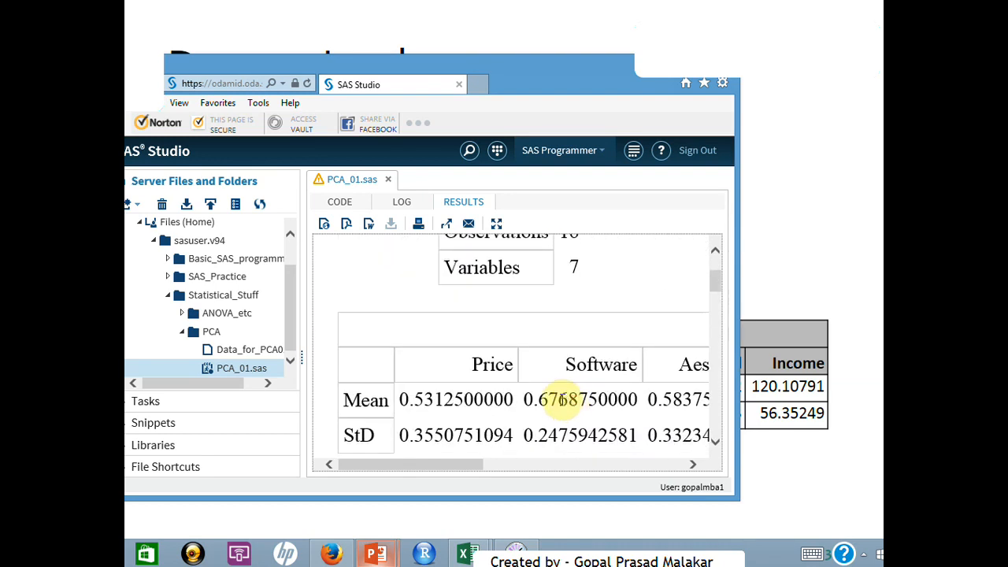
click(837, 249)
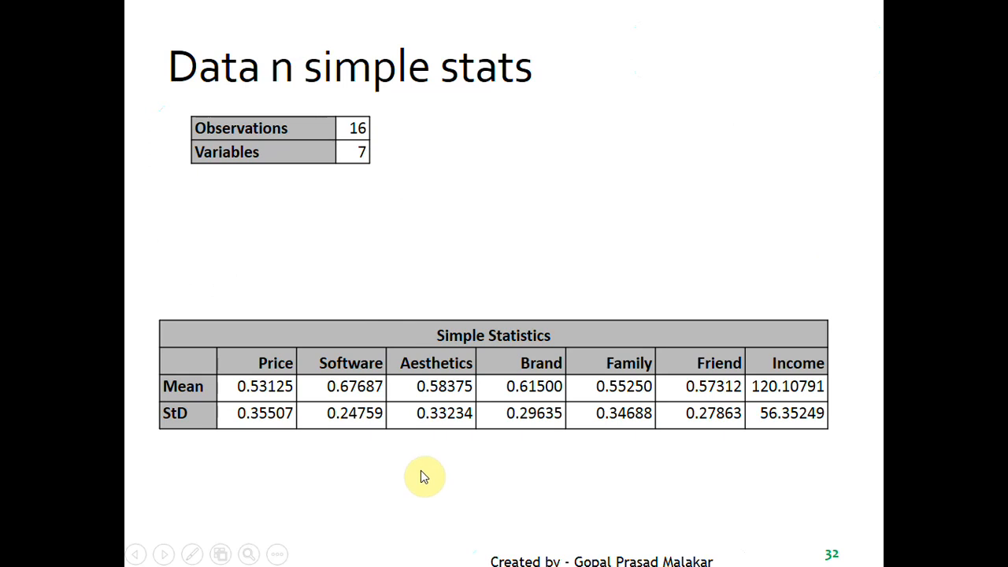
Switch to SAS Studio and run the PROC STANDARD step, lines 20 to 22, creating base1 with mean=0 and std=1.
key(alt+Tab)
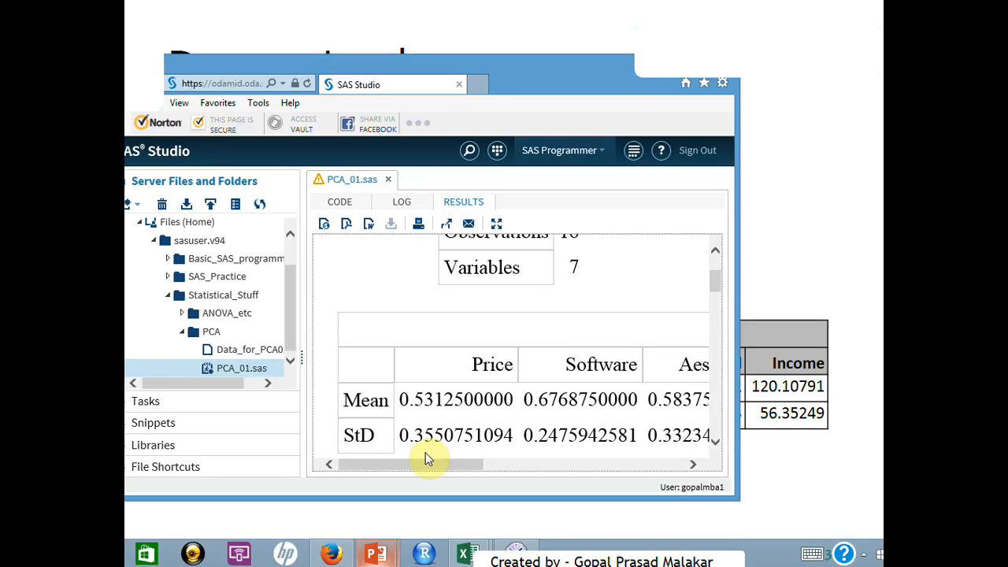
click(339, 202)
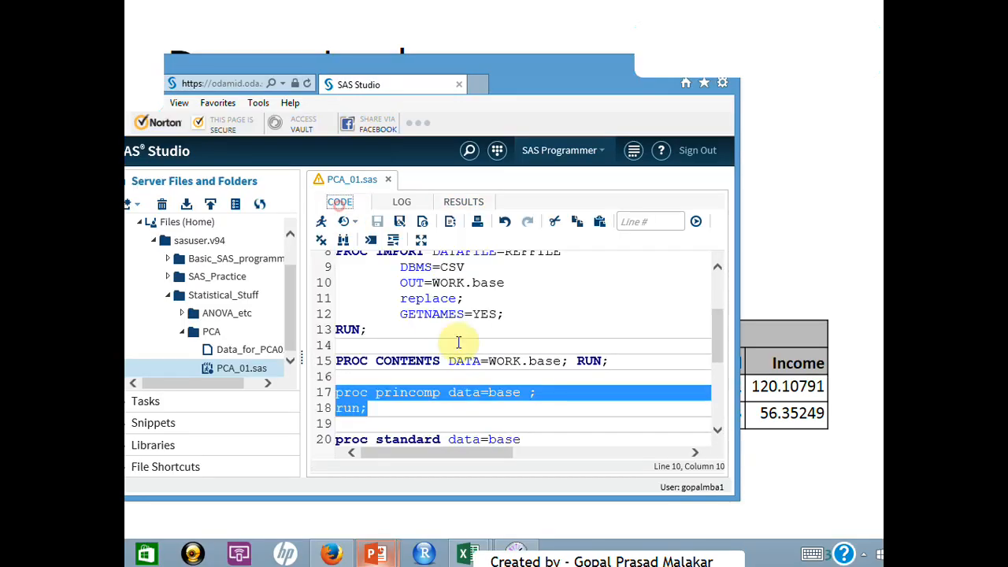
scroll(449, 338, down, 4)
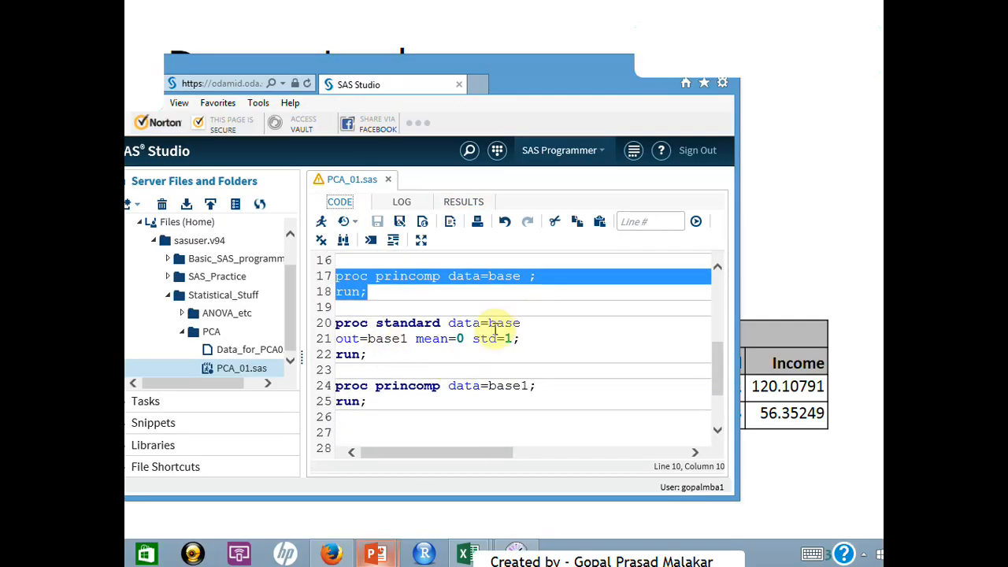
drag(379, 356, 335, 317)
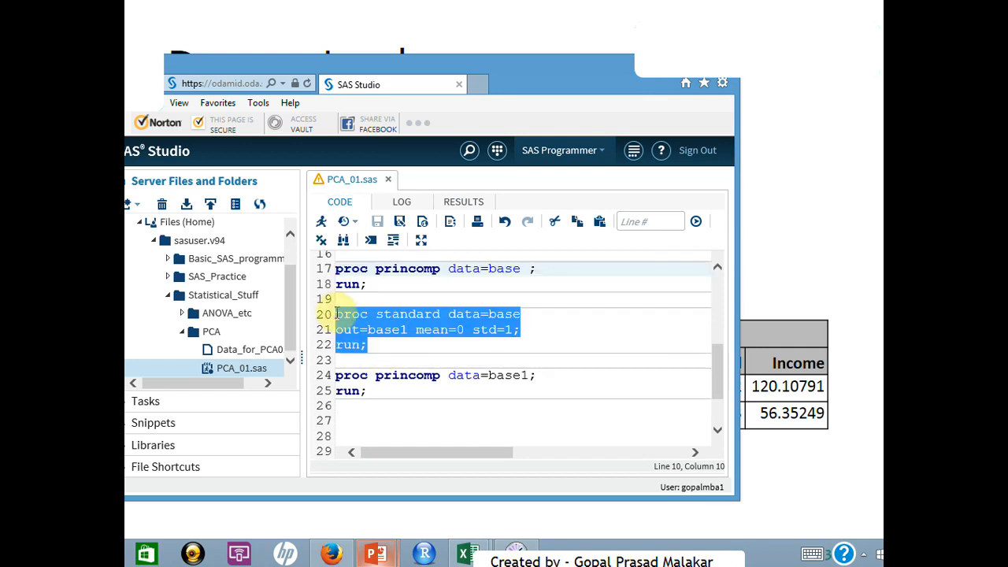
click(323, 223)
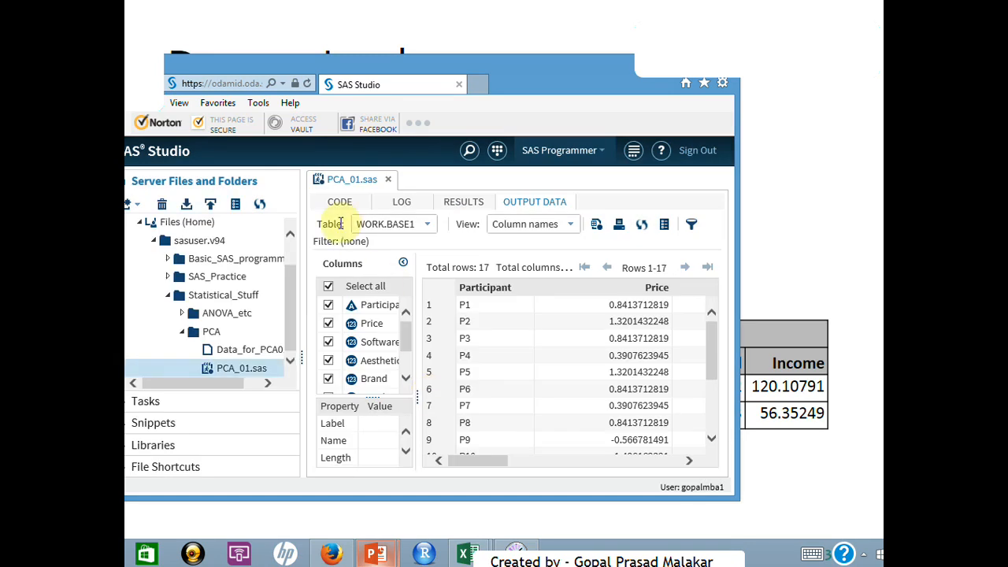
Run only the PROC PRINCOMP step on data=base1, lines 24 to 25, and check the Mean and StD rows in the results.
click(335, 203)
click(419, 415)
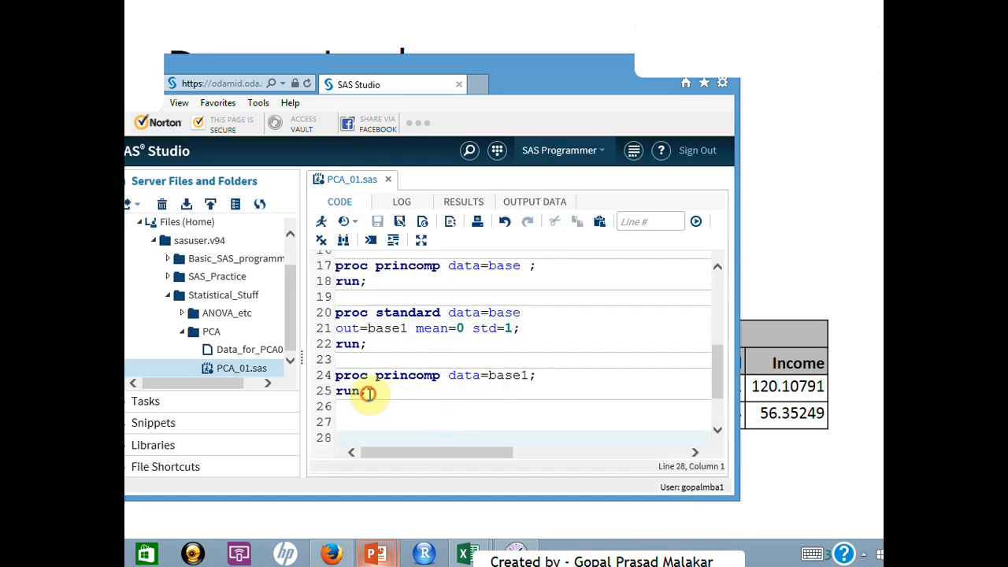
drag(368, 393, 337, 384)
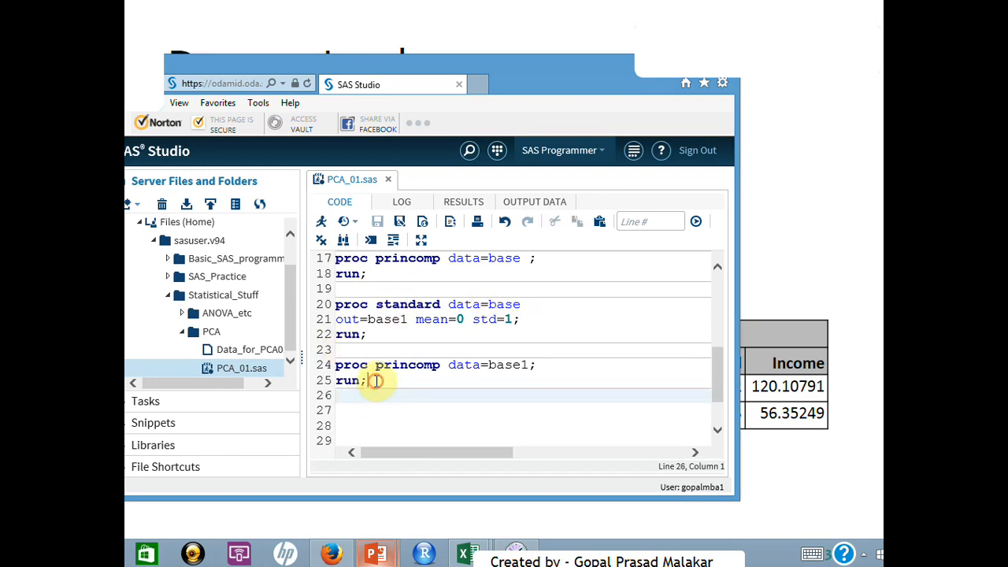
drag(373, 381, 326, 361)
click(325, 224)
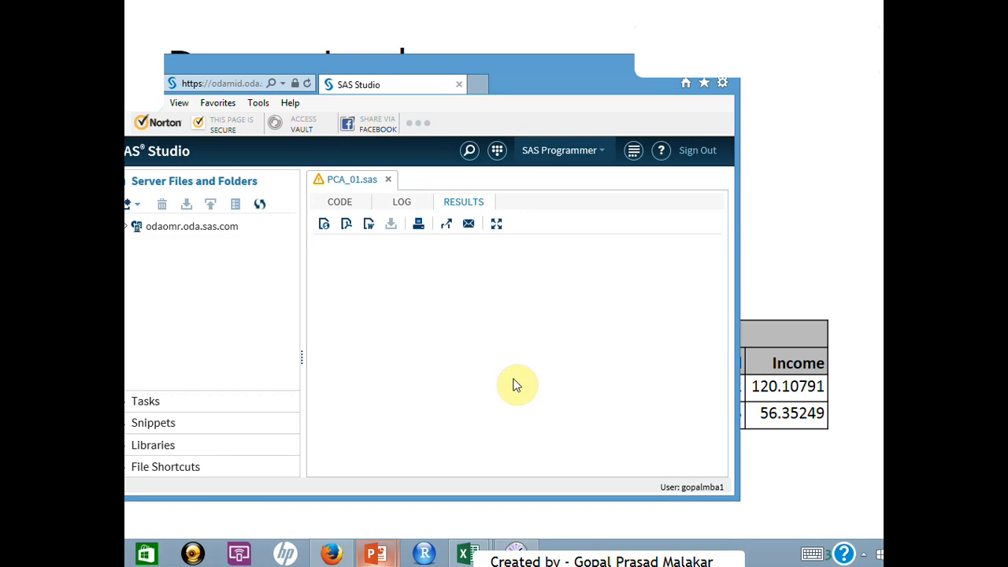
scroll(552, 378, down, 1)
scroll(568, 364, down, 1)
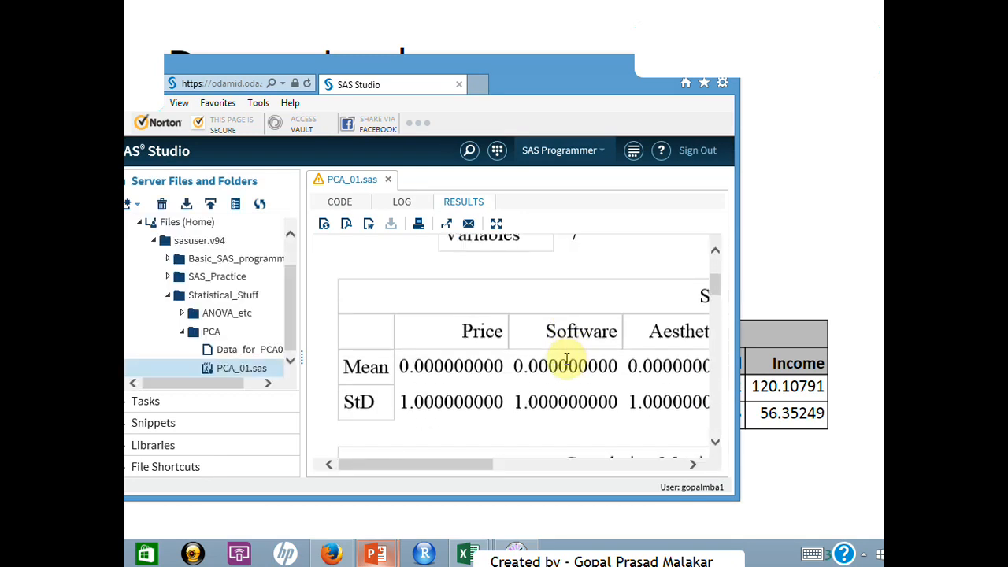
Examine the standardized-data PRINCOMP results, from the correlation matrix, eigenvalues and eigenvectors to the scree plot, and return to the observations and variables table.
scroll(517, 397, down, 2)
scroll(518, 396, down, 5)
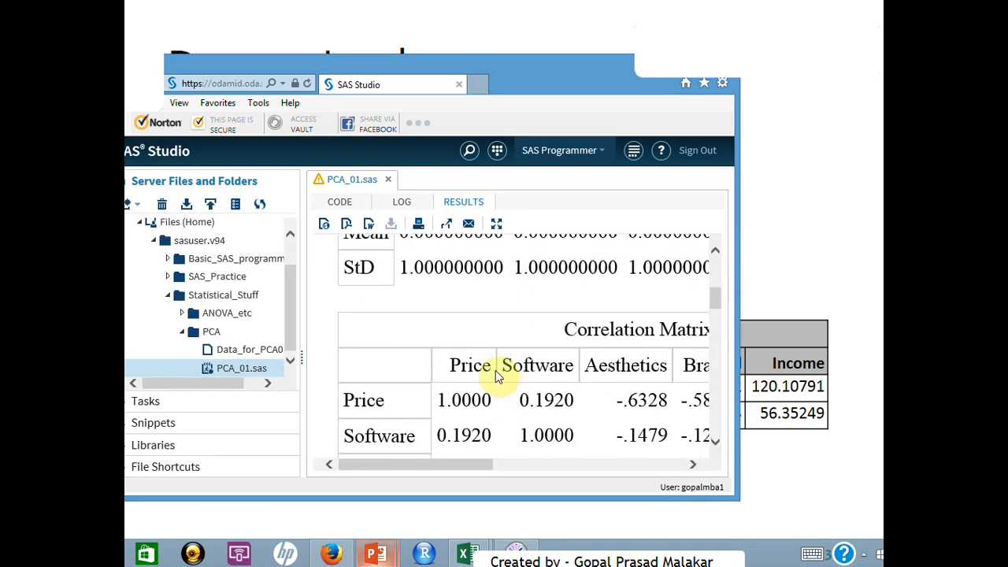
scroll(502, 419, down, 6)
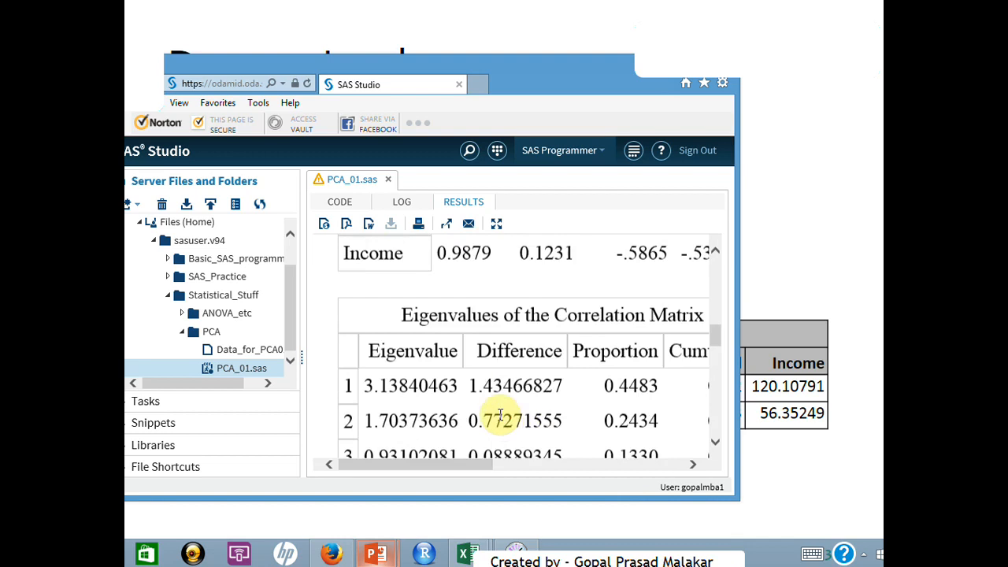
scroll(502, 419, down, 5)
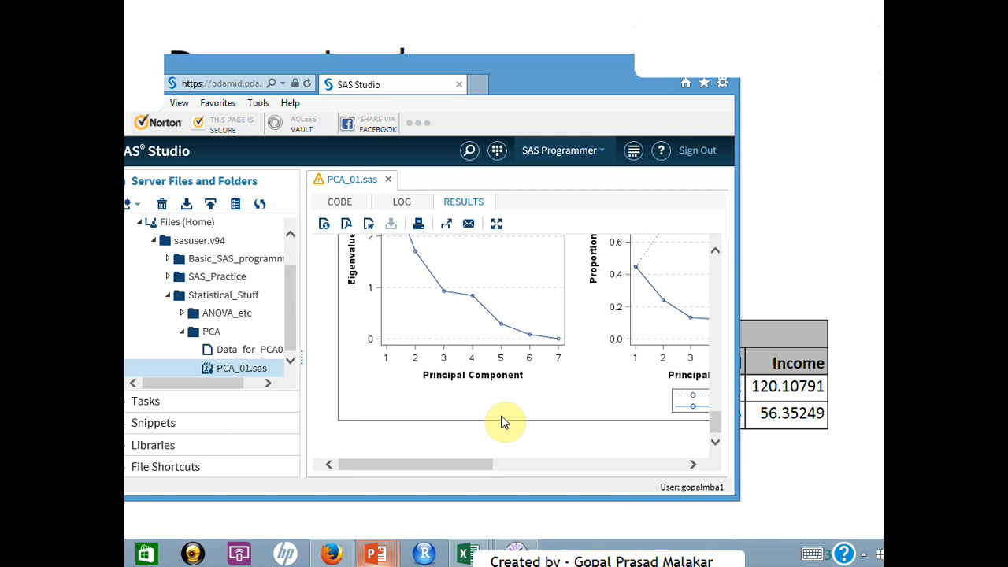
scroll(506, 421, up, 5)
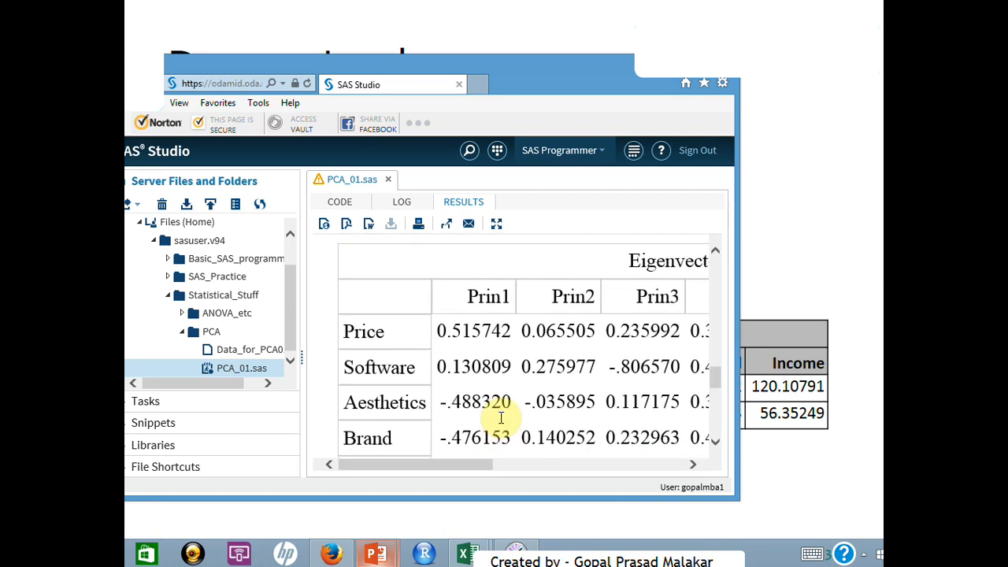
scroll(506, 421, up, 5)
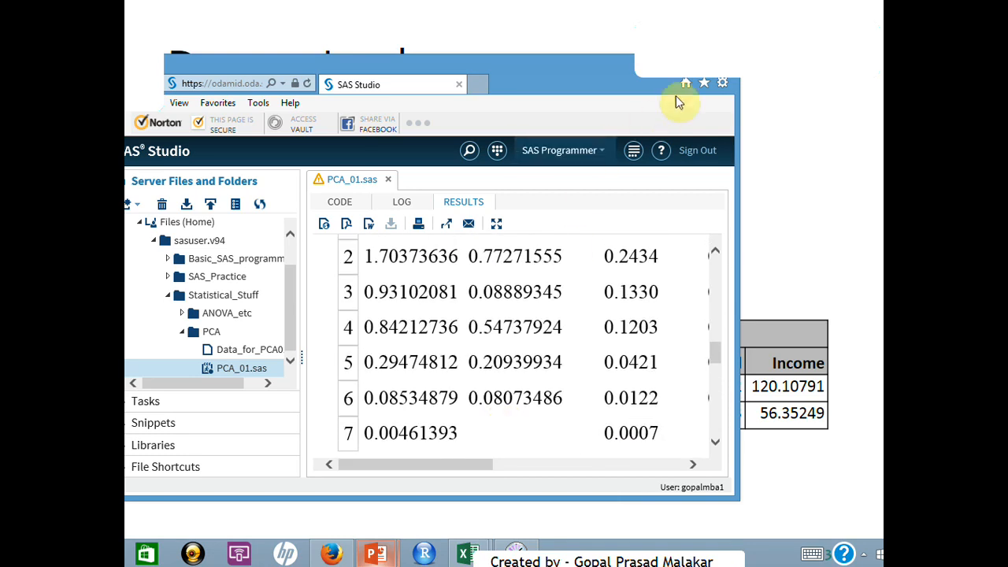
scroll(607, 347, up, 5)
scroll(607, 352, up, 5)
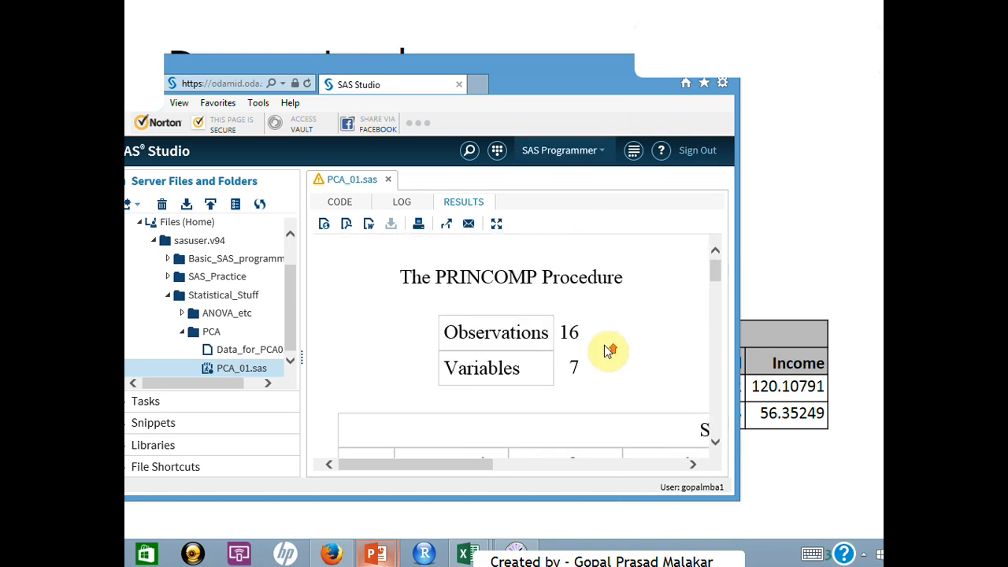
scroll(606, 352, down, 2)
scroll(607, 351, up, 2)
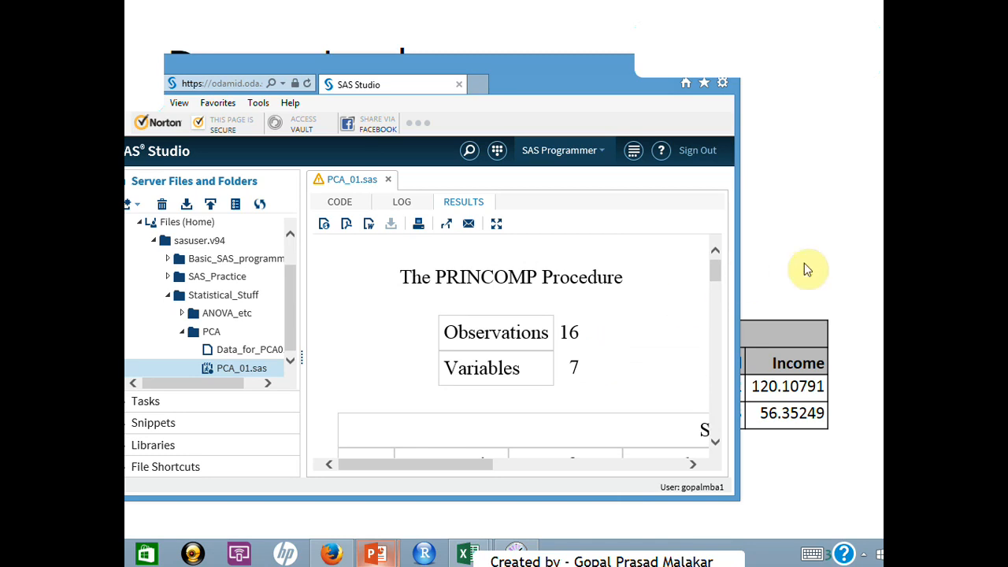
Switch to the PowerPoint slide show and review the observations and variables table on the "Data n simple stats" slide.
click(772, 263)
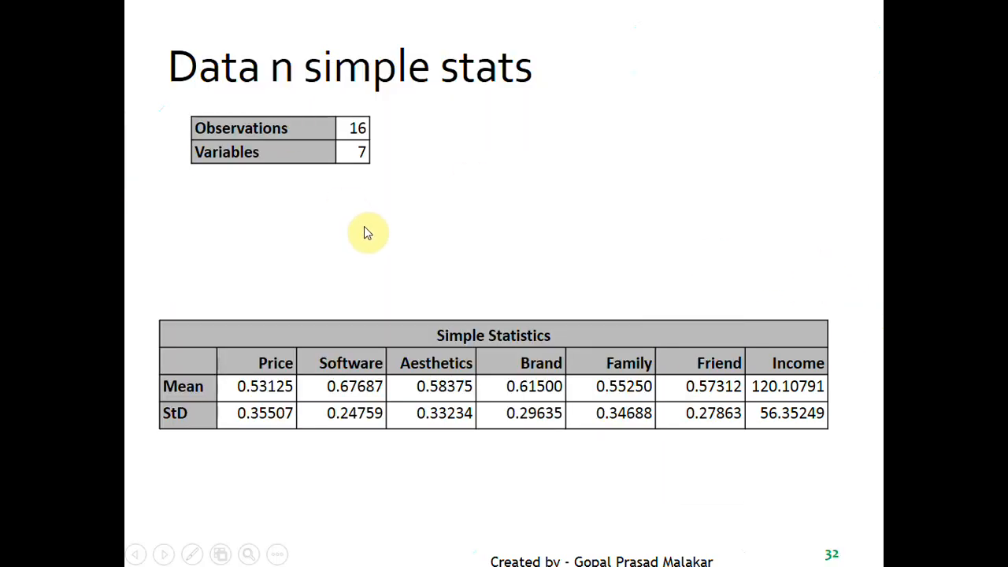
scroll(364, 226, up, 1)
scroll(364, 226, down, 1)
click(371, 160)
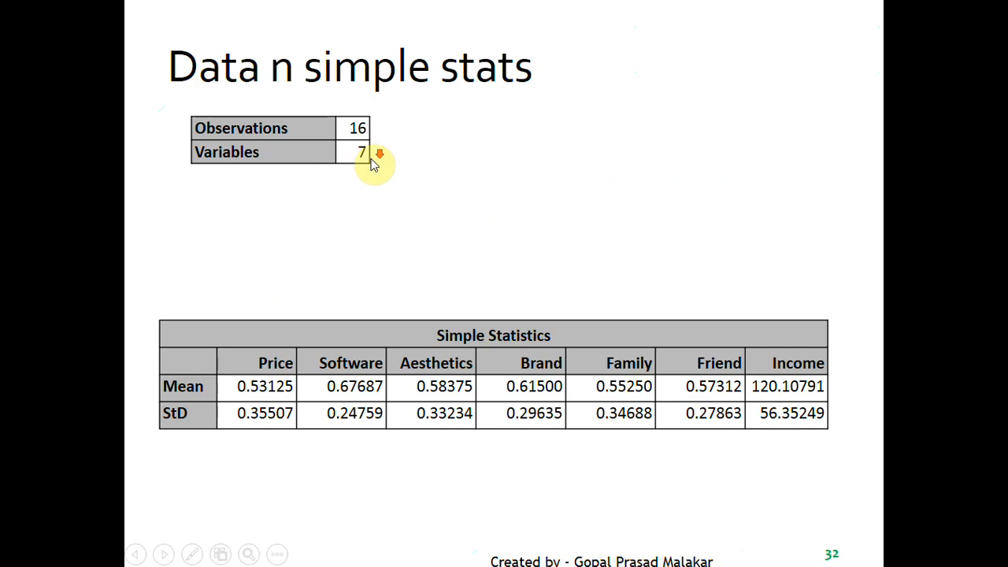